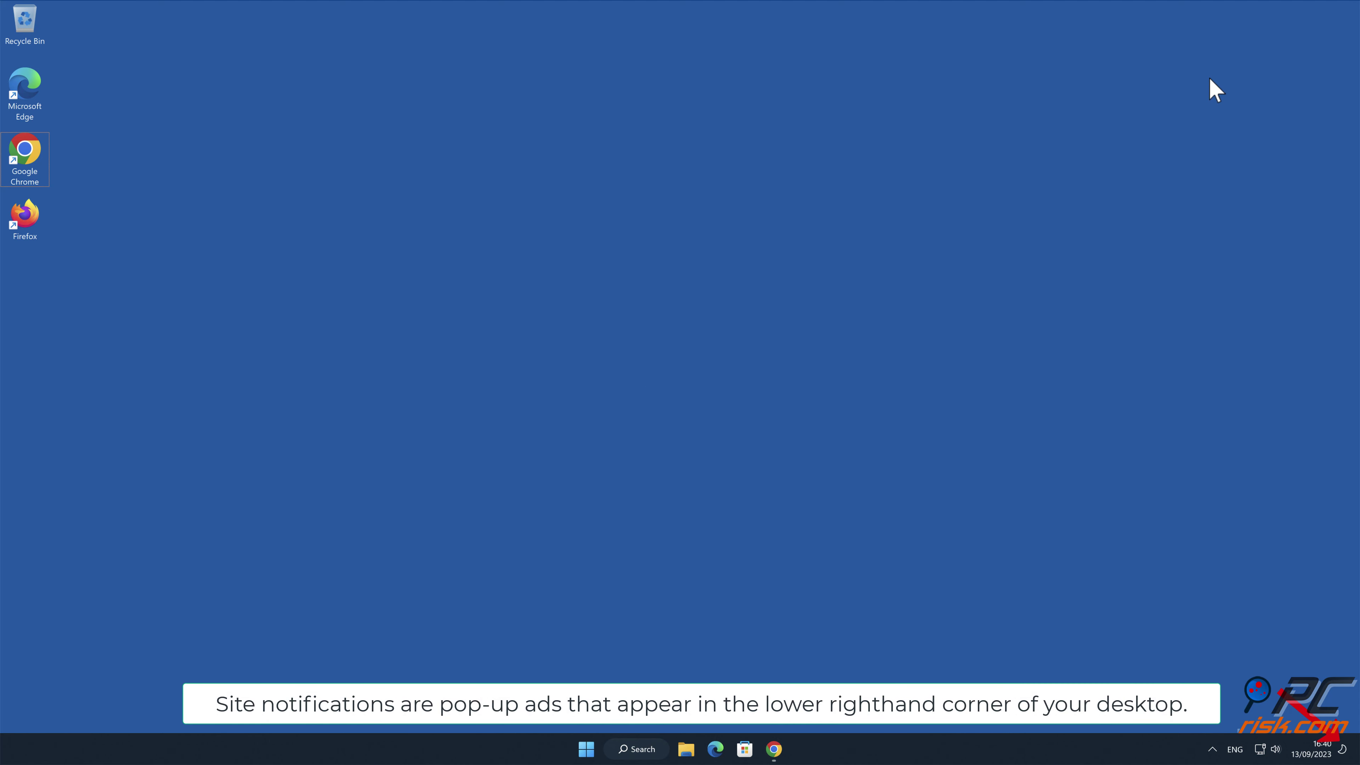
Step: Allow the fake McAfee site yfll.totalsystematicpcanalytic.info to send notifications, then close Chrome
{"action": "left_click", "coordinate": [775, 749]}
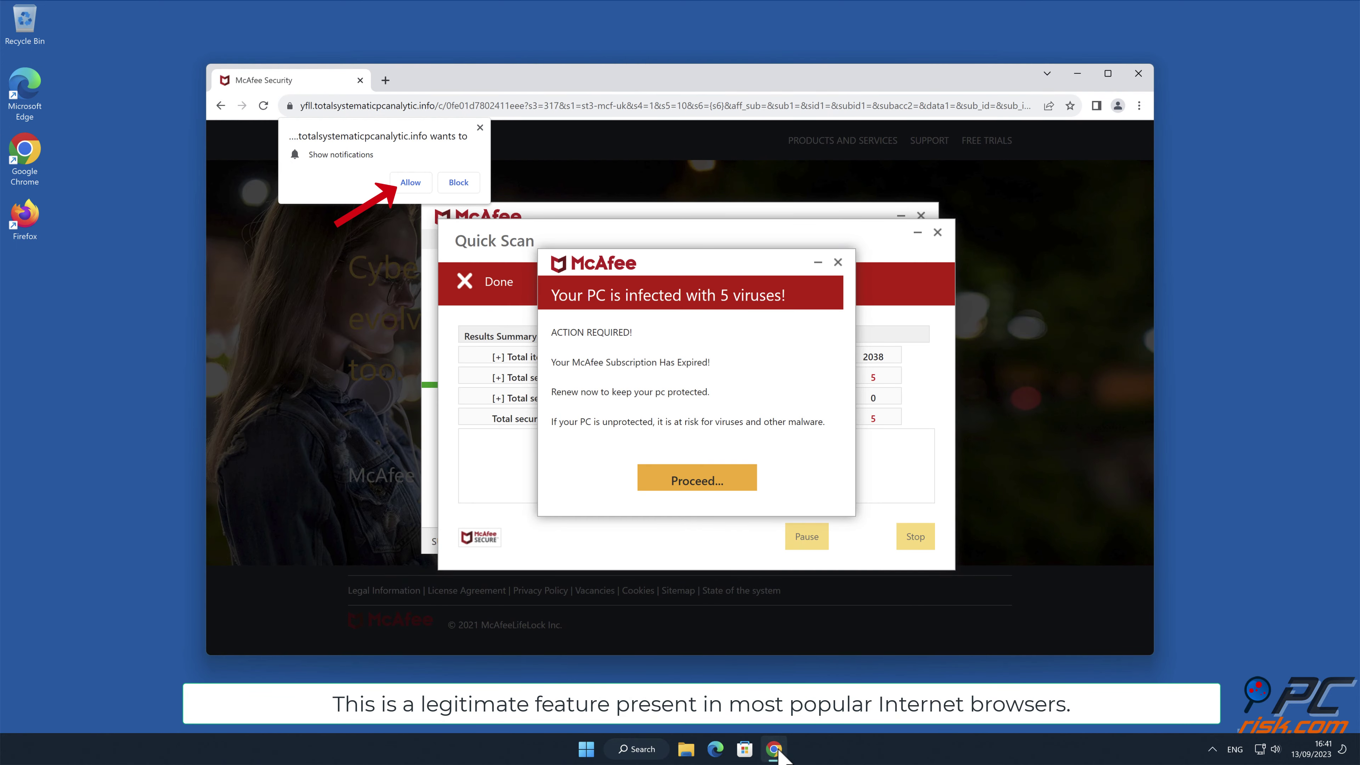
{"action": "left_click", "coordinate": [1233, 322]}
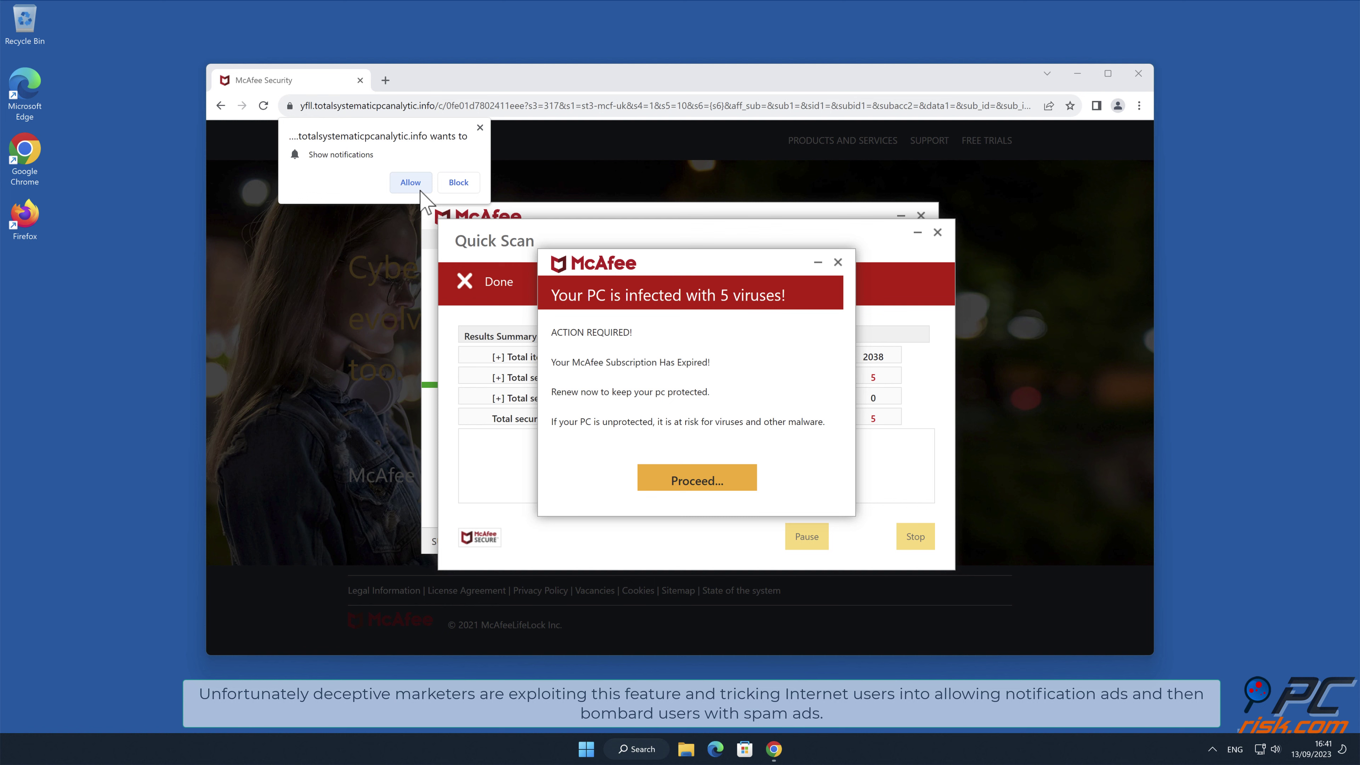
{"action": "left_click", "coordinate": [416, 185]}
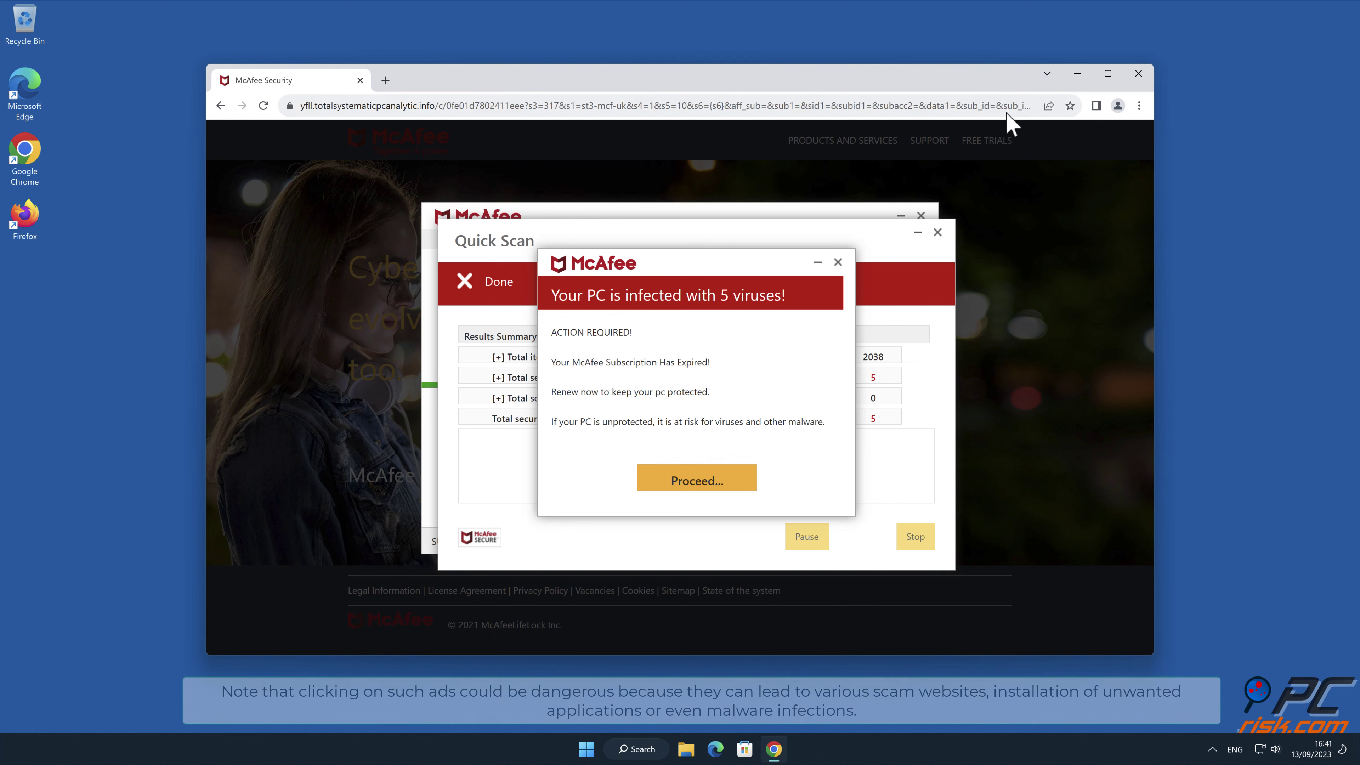
{"action": "left_click", "coordinate": [1136, 74]}
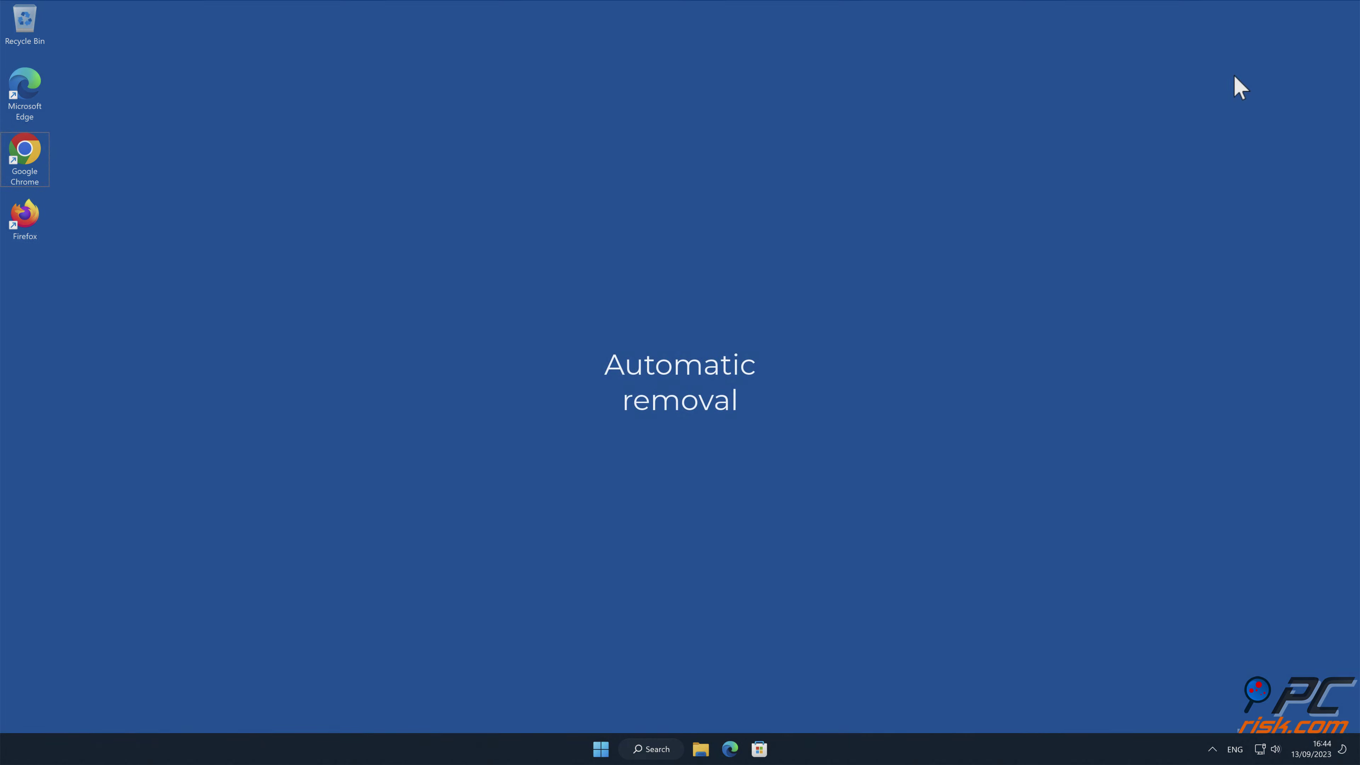
{"action": "double_click", "coordinate": [24, 155]}
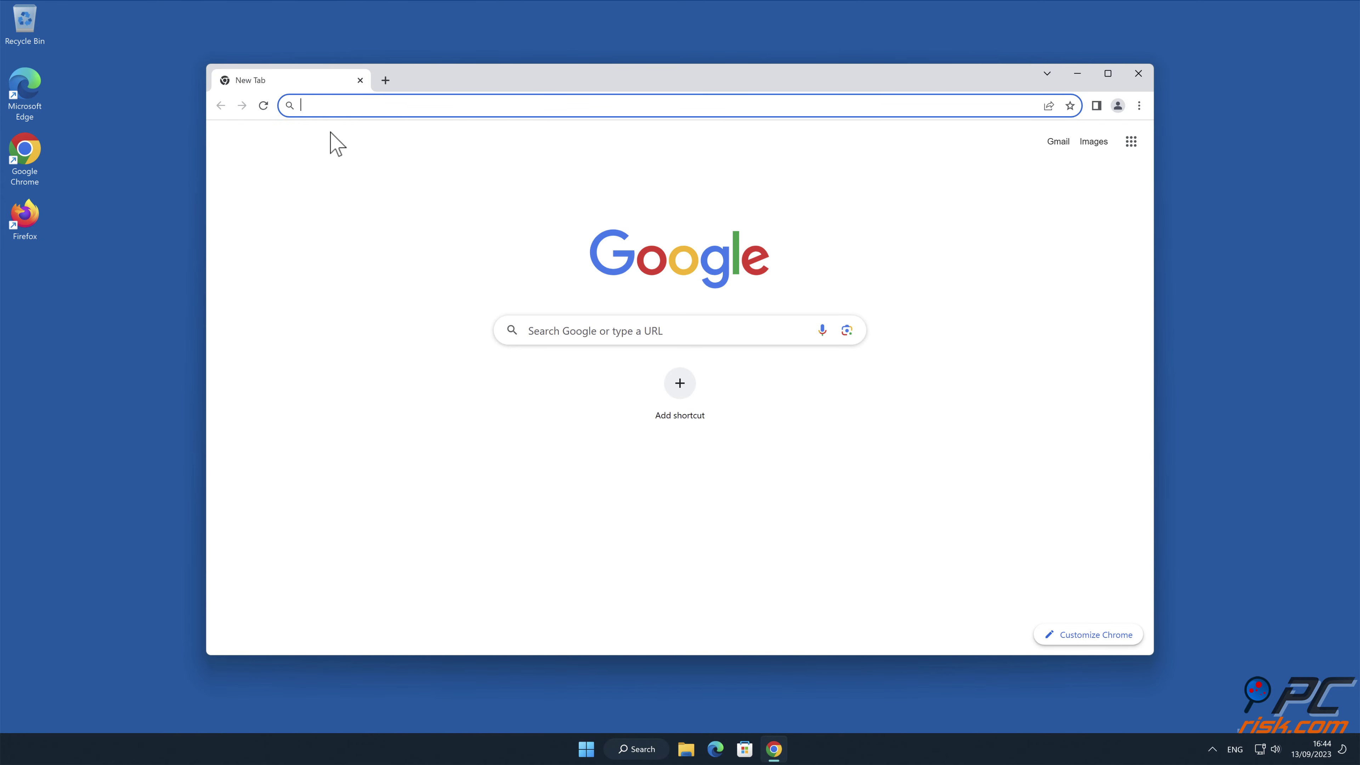
{"action": "type", "text": "www.combo"}
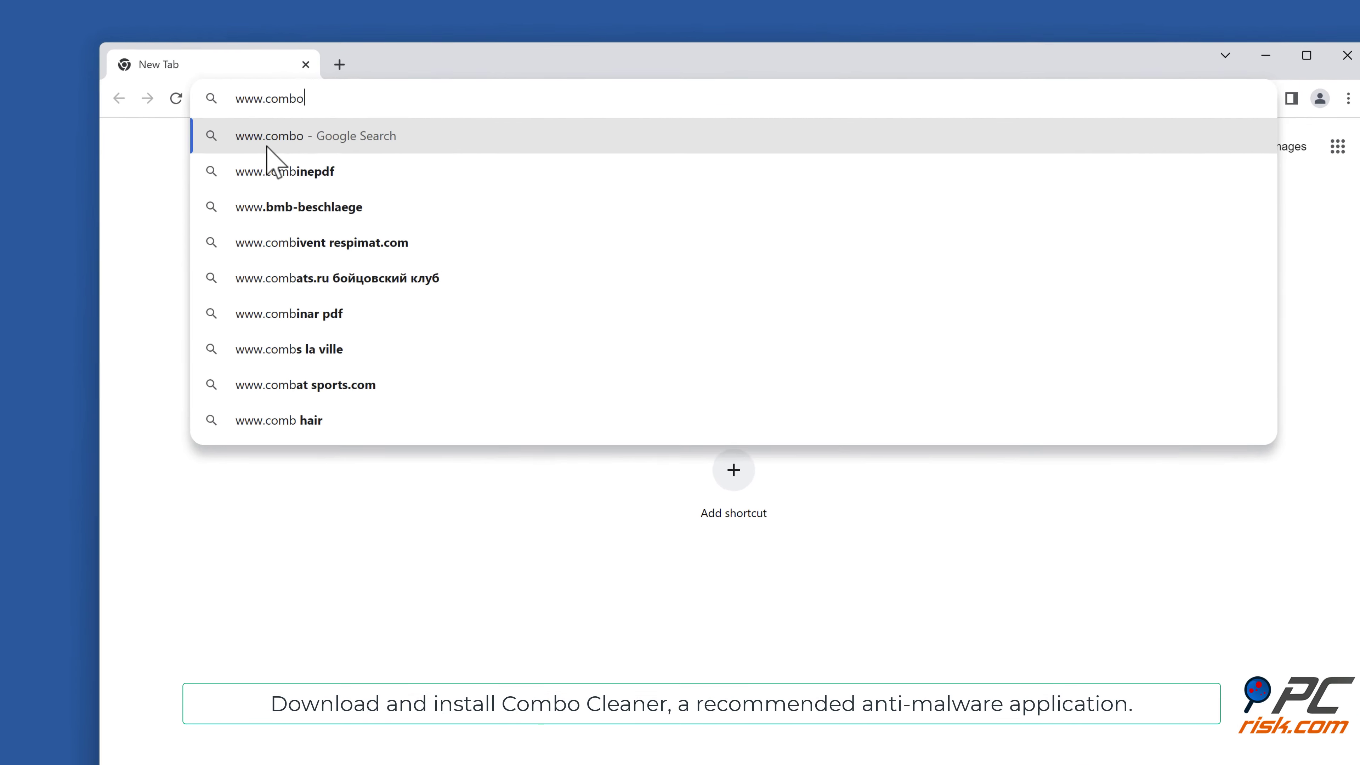
{"action": "type", "text": "cleaner.com"}
{"action": "key", "text": "Return"}
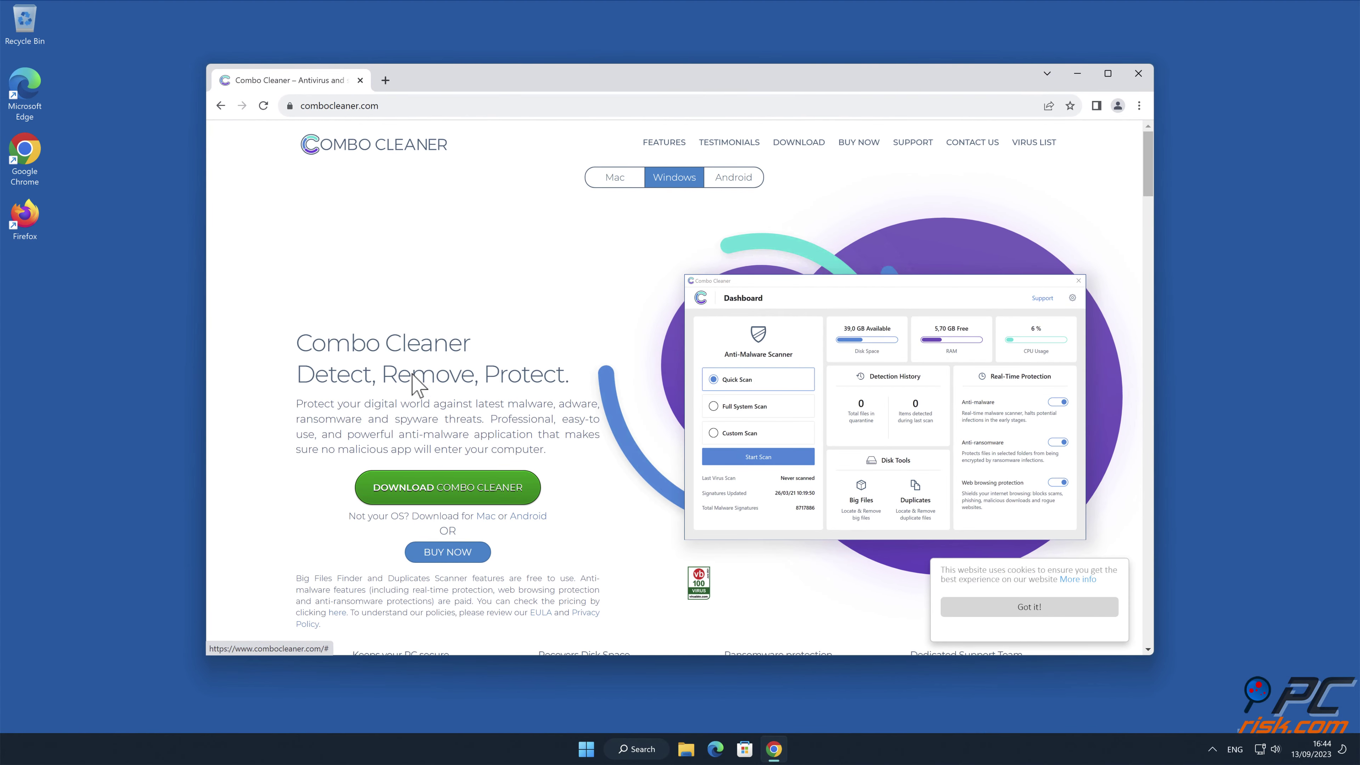
{"action": "left_click", "coordinate": [519, 487]}
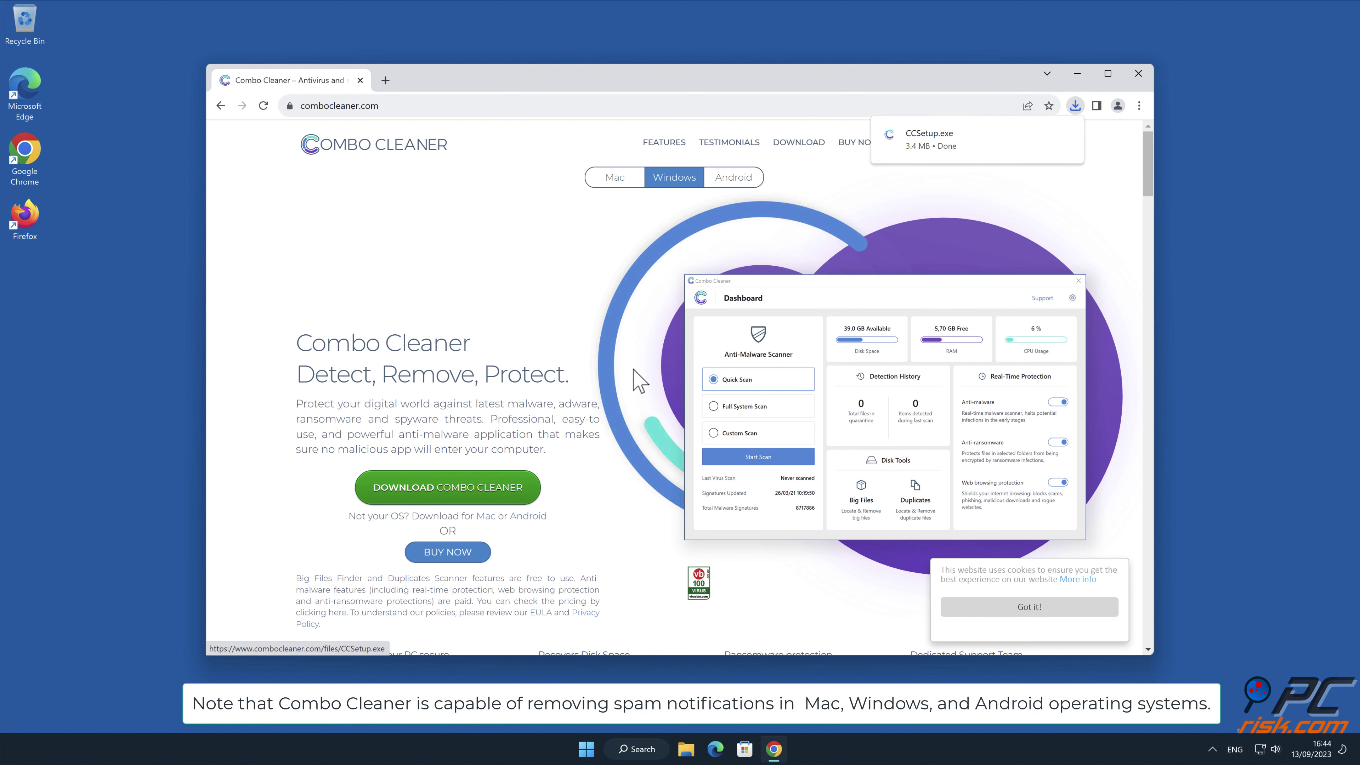
Step: Run CCSetup.exe, approve the admin prompt, and complete the Combo Cleaner installation
{"action": "left_click", "coordinate": [954, 148]}
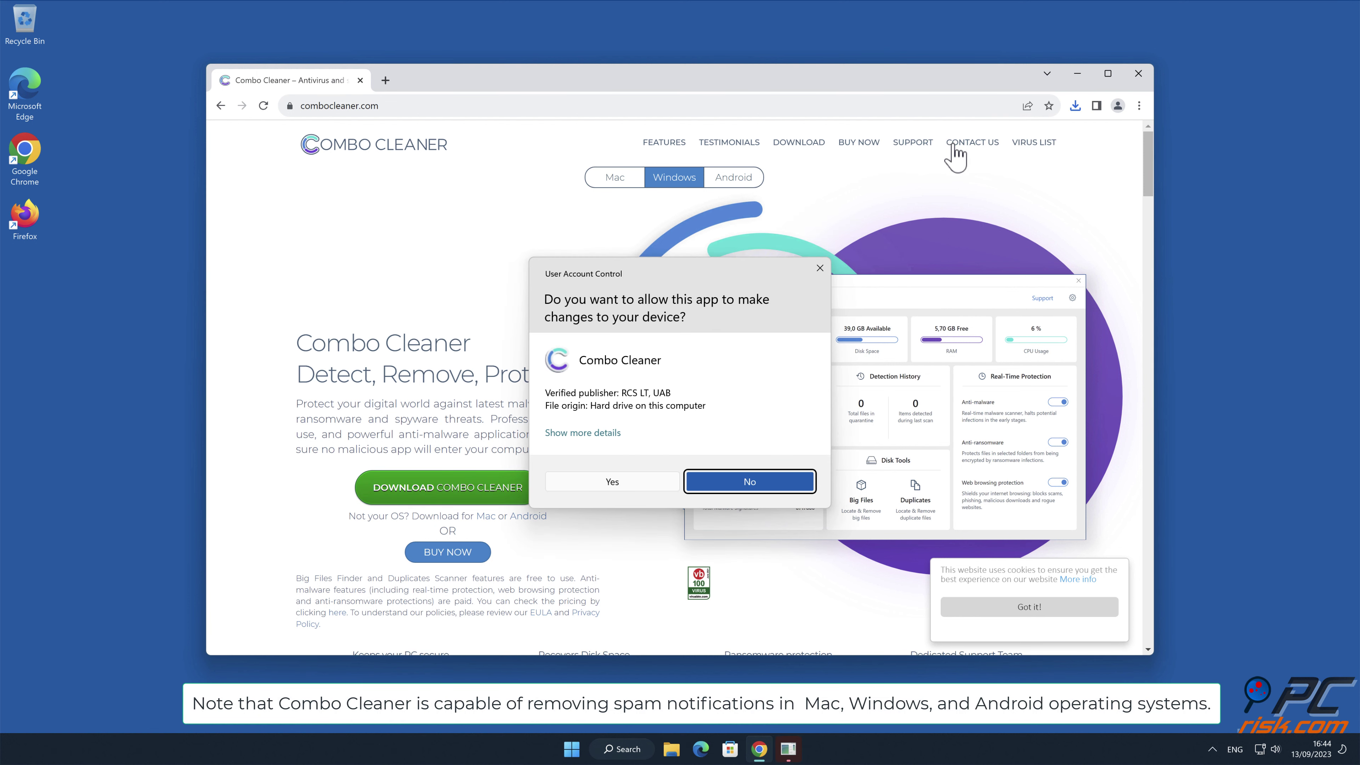
{"action": "left_click", "coordinate": [621, 486]}
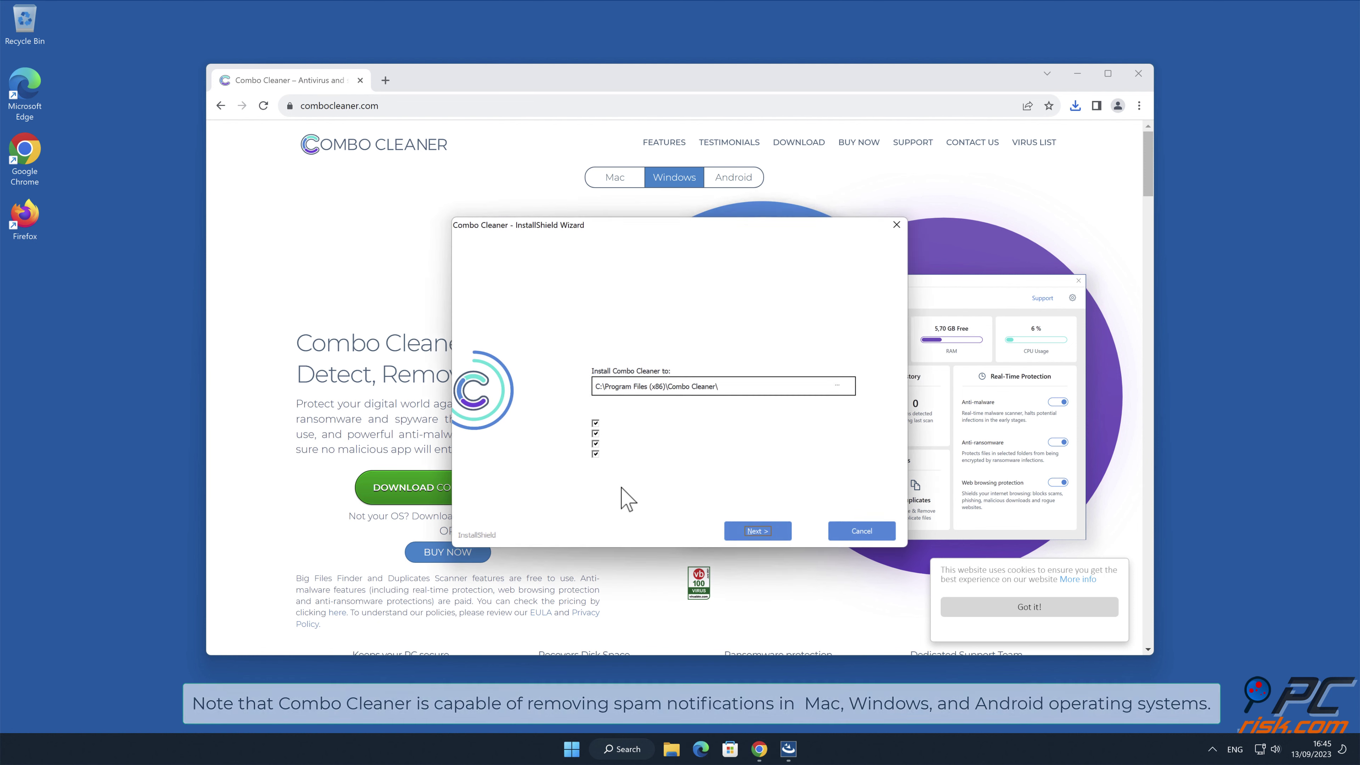
{"action": "left_click", "coordinate": [765, 532]}
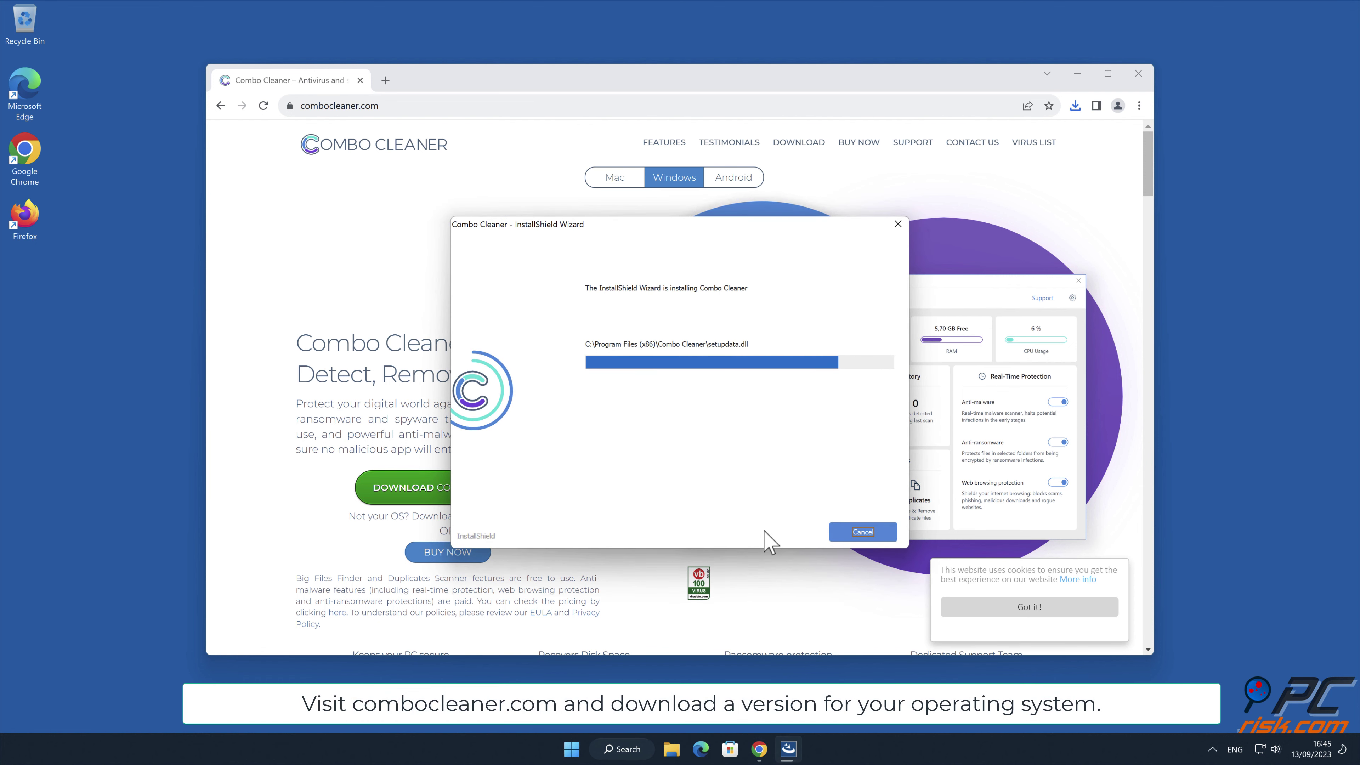
{"action": "left_click", "coordinate": [863, 532]}
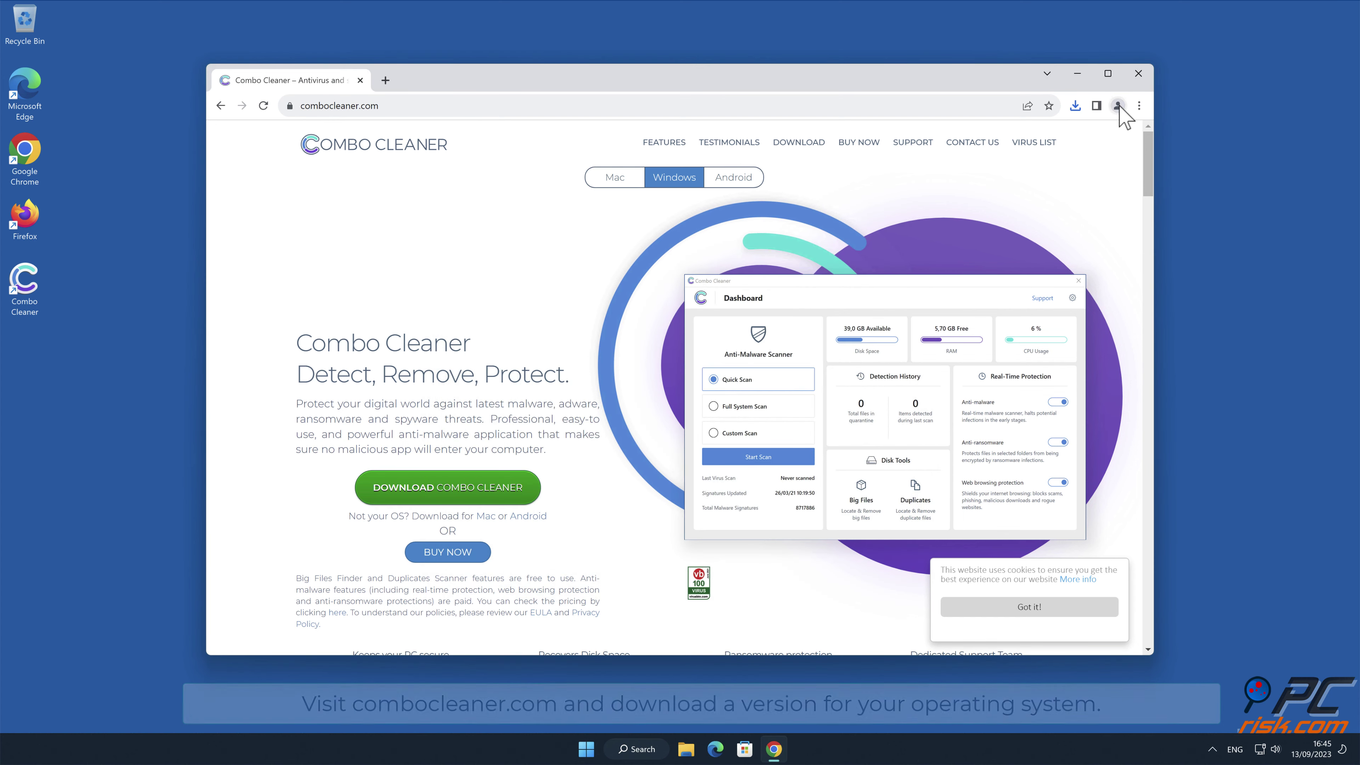
Step: Close Chrome, activate Combo Cleaner's licence and quarantine the yfll.totalsystematicpcanalytic.info Ads spam threat
{"action": "left_click", "coordinate": [1138, 73]}
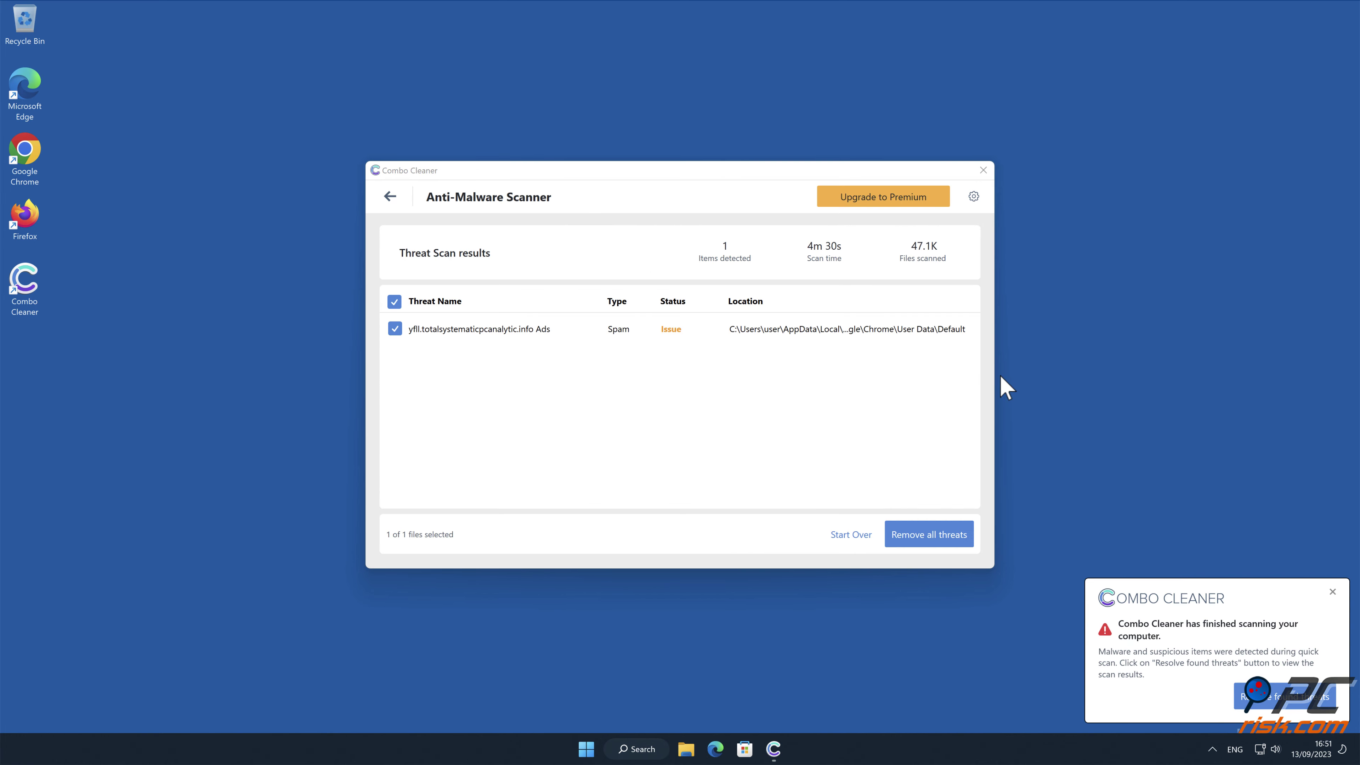
{"action": "left_click", "coordinate": [962, 540]}
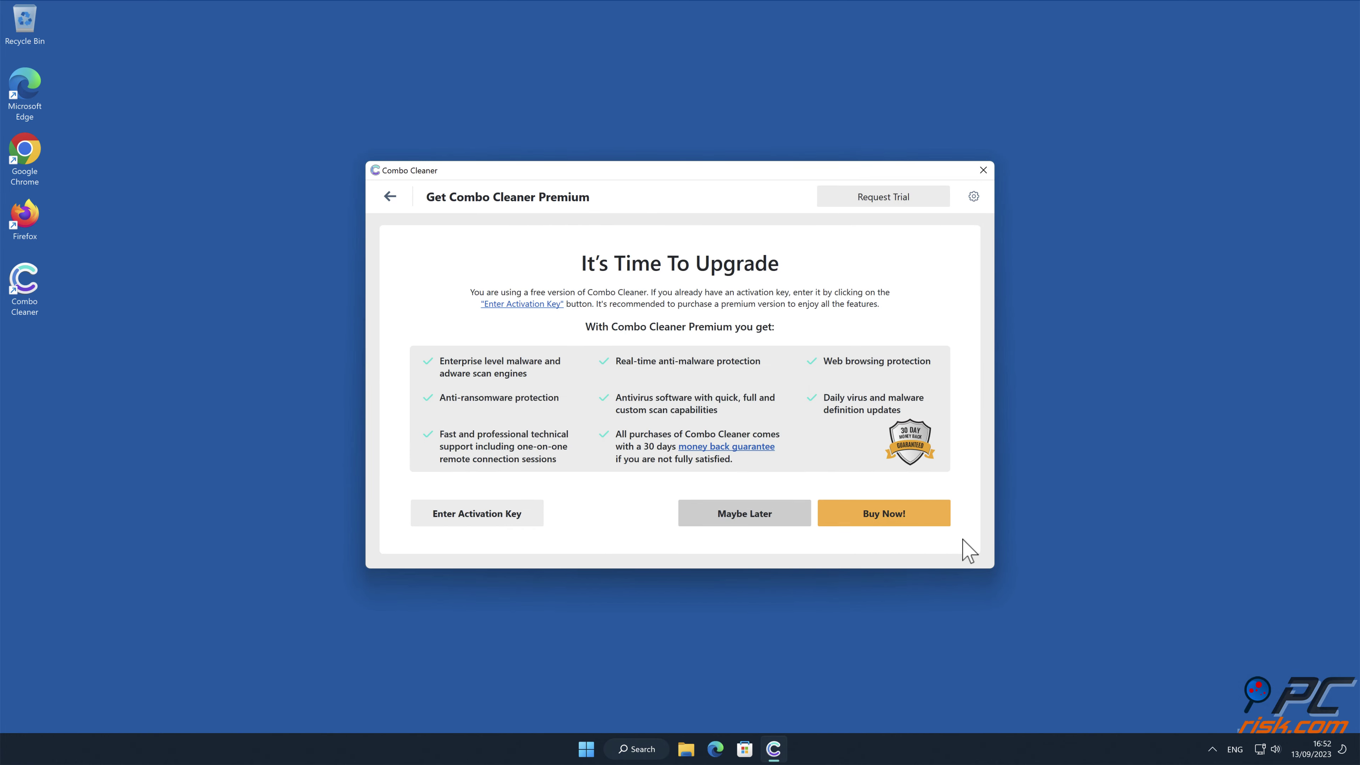
{"action": "left_click", "coordinate": [533, 517]}
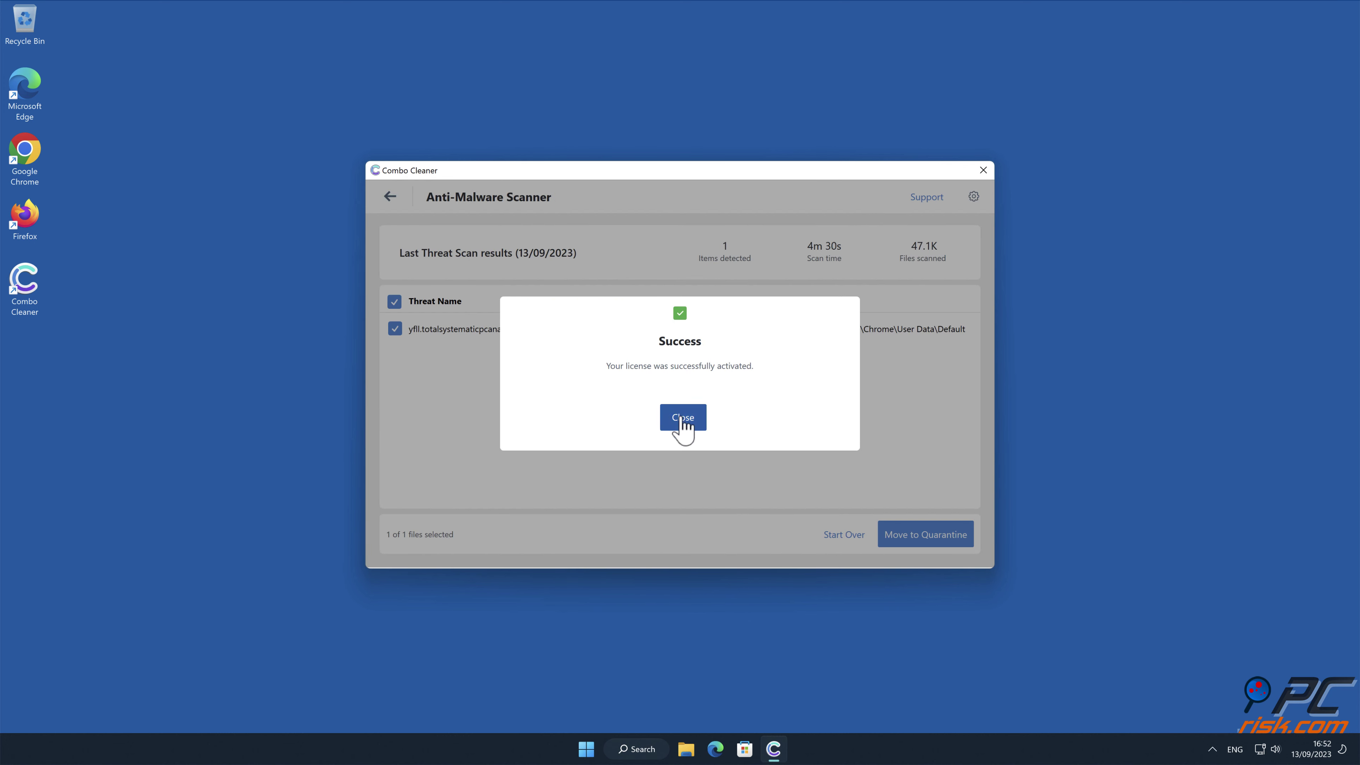
{"action": "left_click", "coordinate": [681, 419]}
{"action": "left_click", "coordinate": [892, 528]}
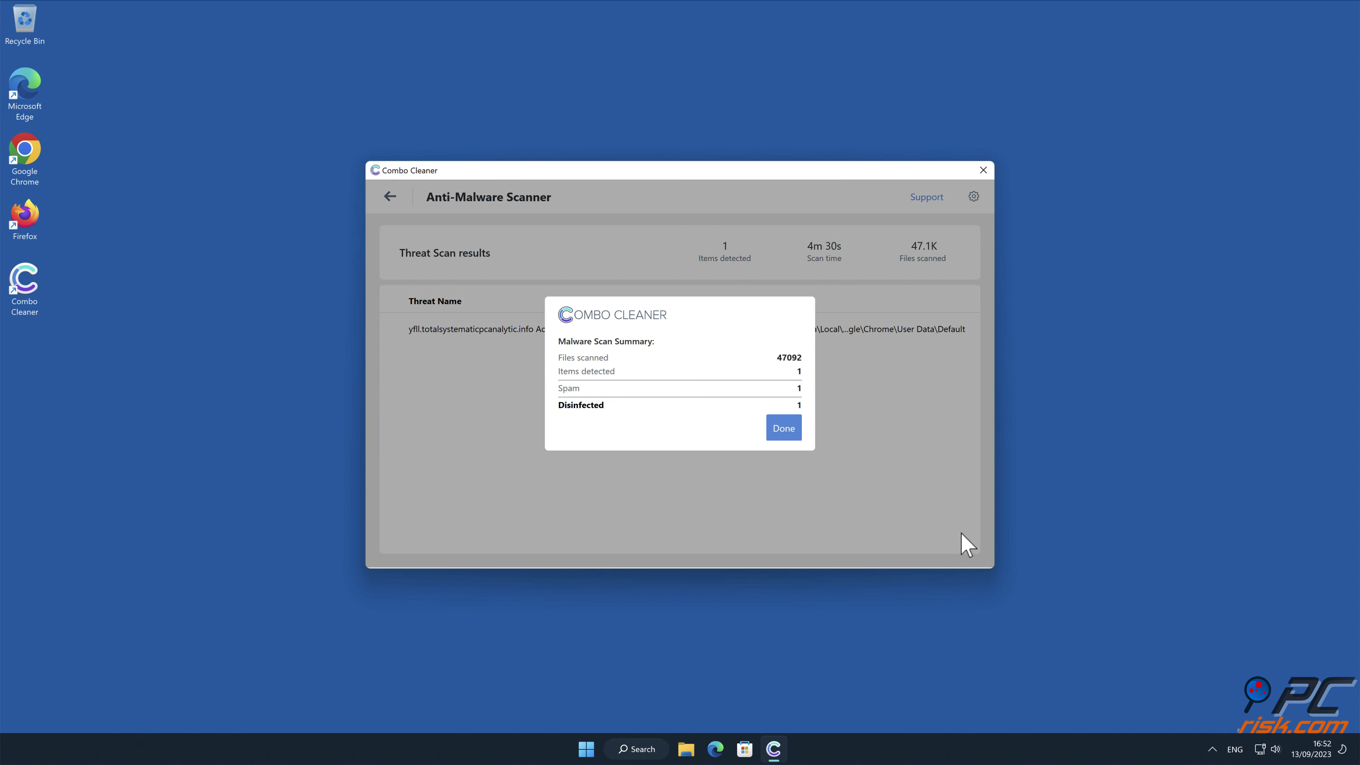
{"action": "left_click", "coordinate": [795, 428]}
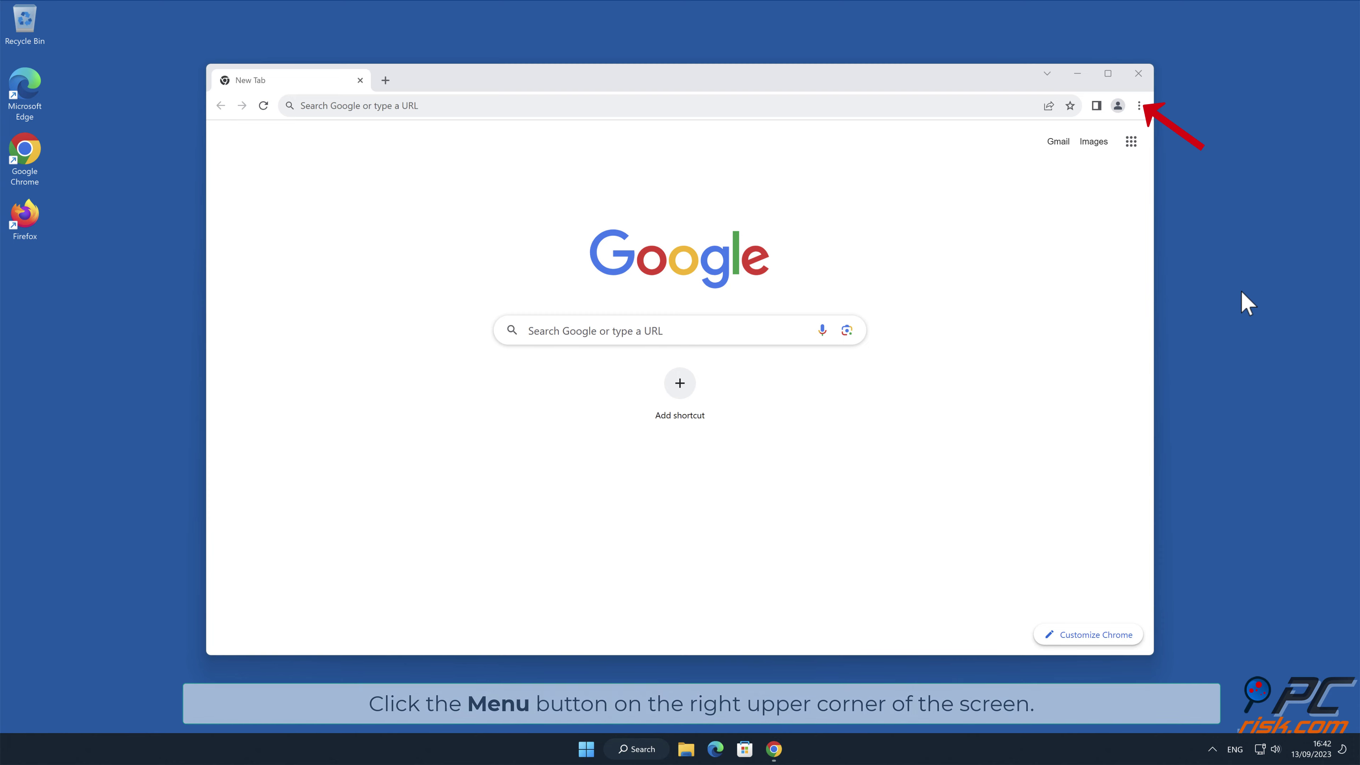
Step: Open Chrome's Notifications settings under Privacy and security > Site settings
{"action": "left_click", "coordinate": [1138, 106]}
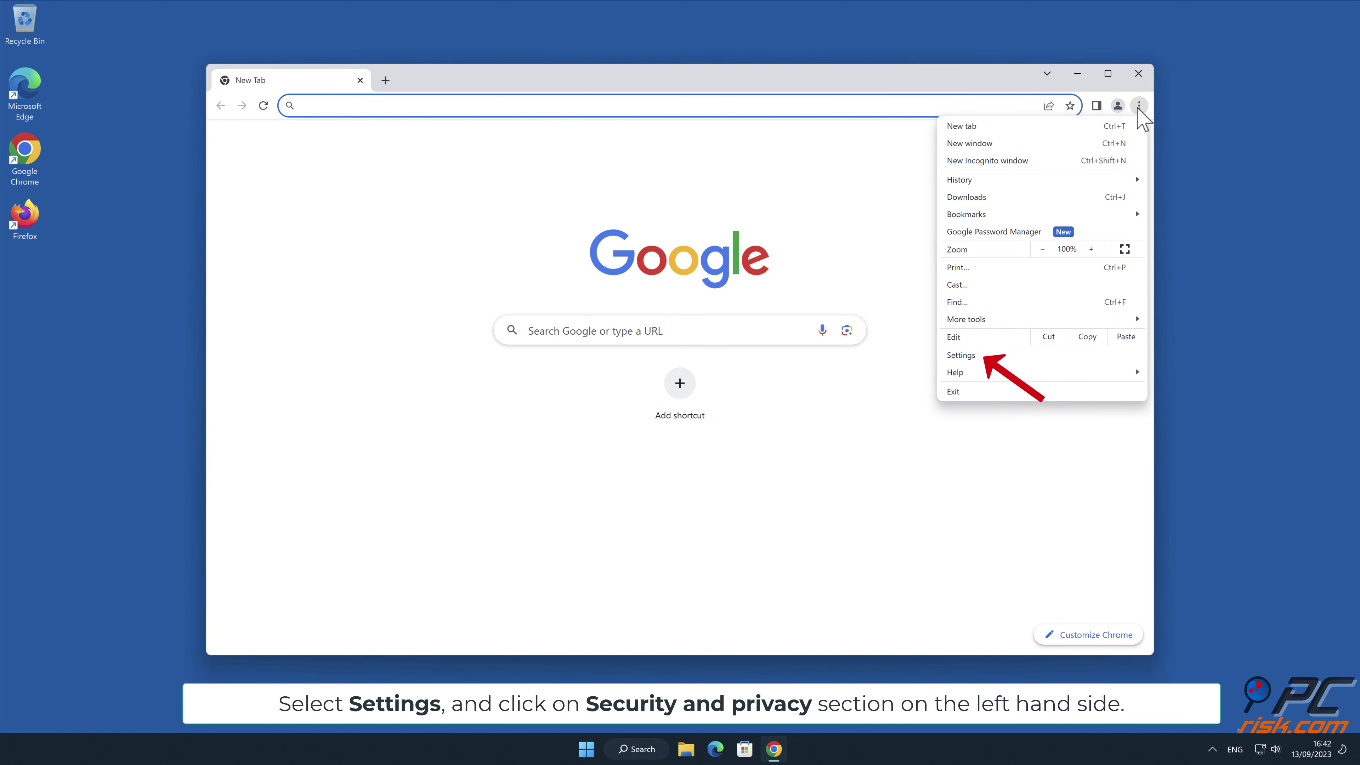
{"action": "left_click", "coordinate": [989, 355]}
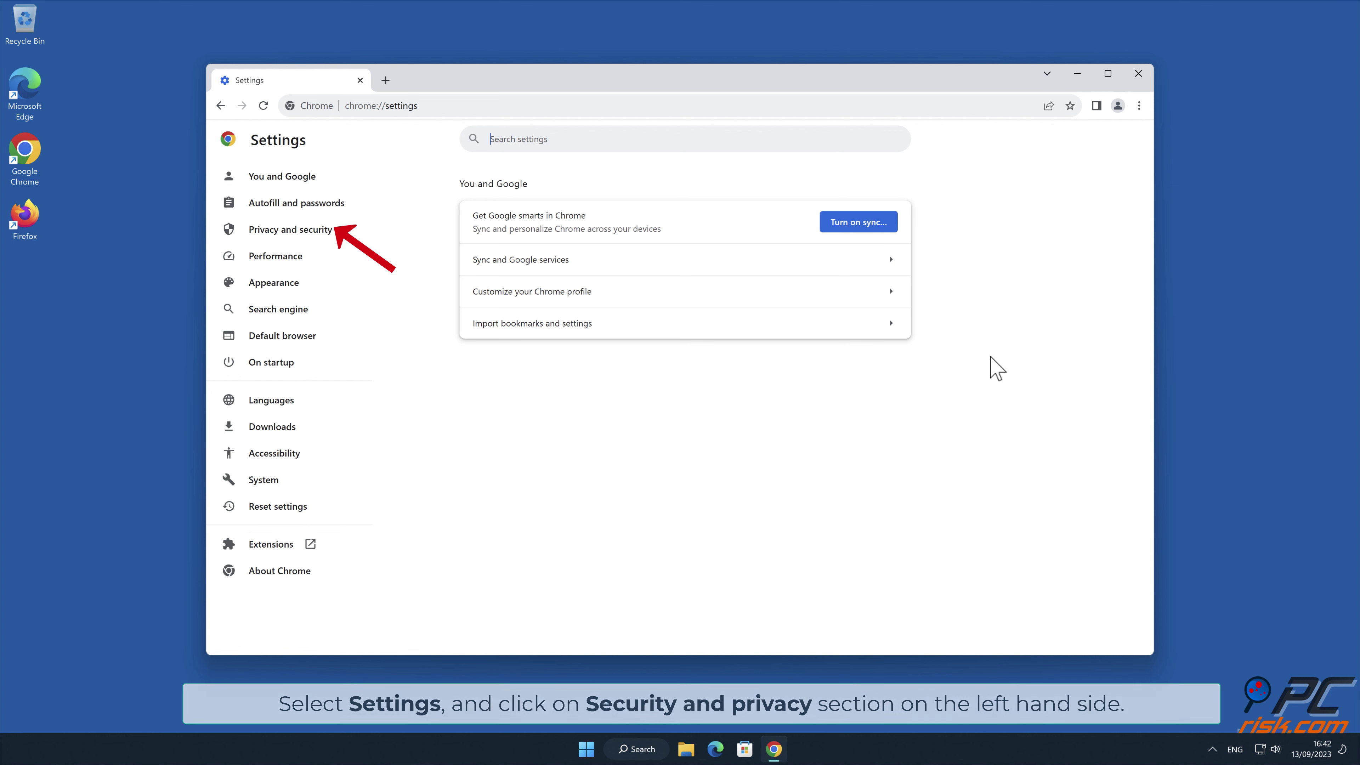
{"action": "left_click", "coordinate": [326, 234]}
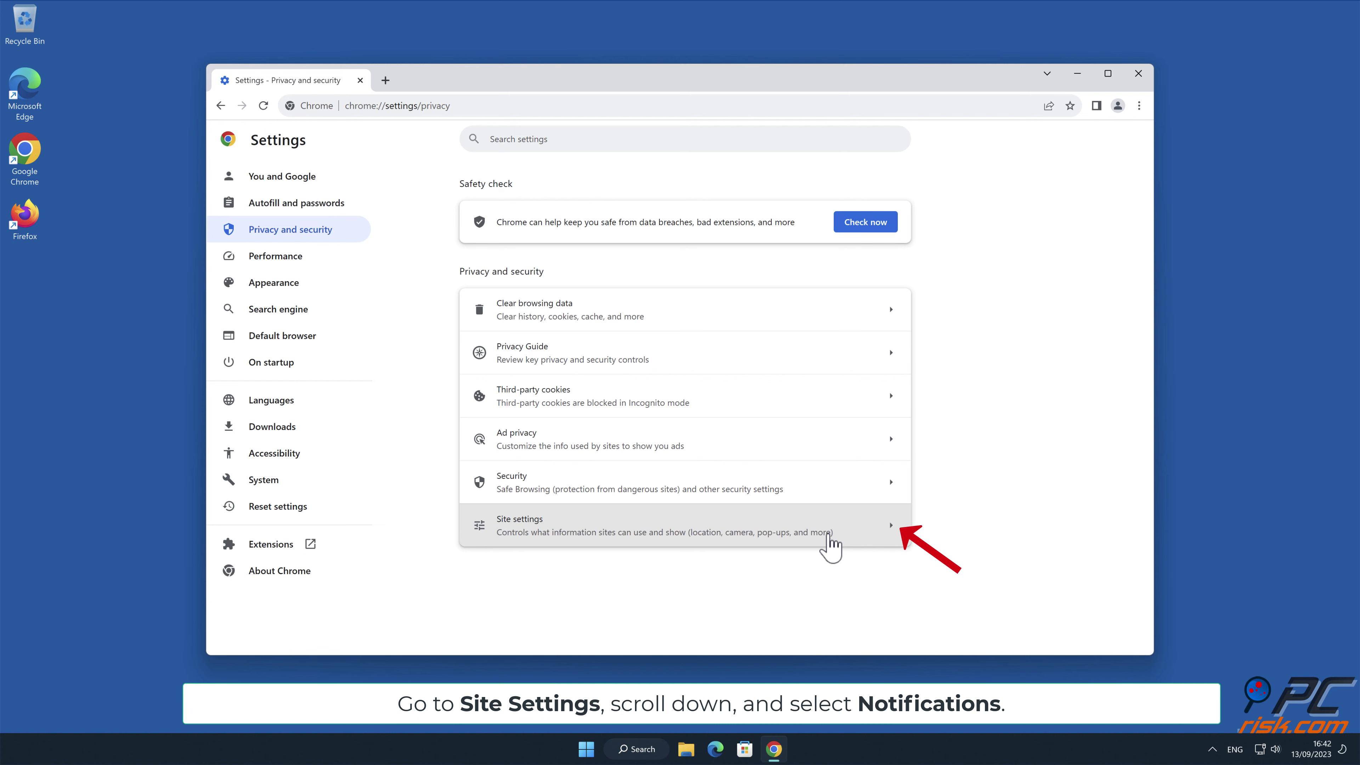
{"action": "left_click", "coordinate": [888, 533]}
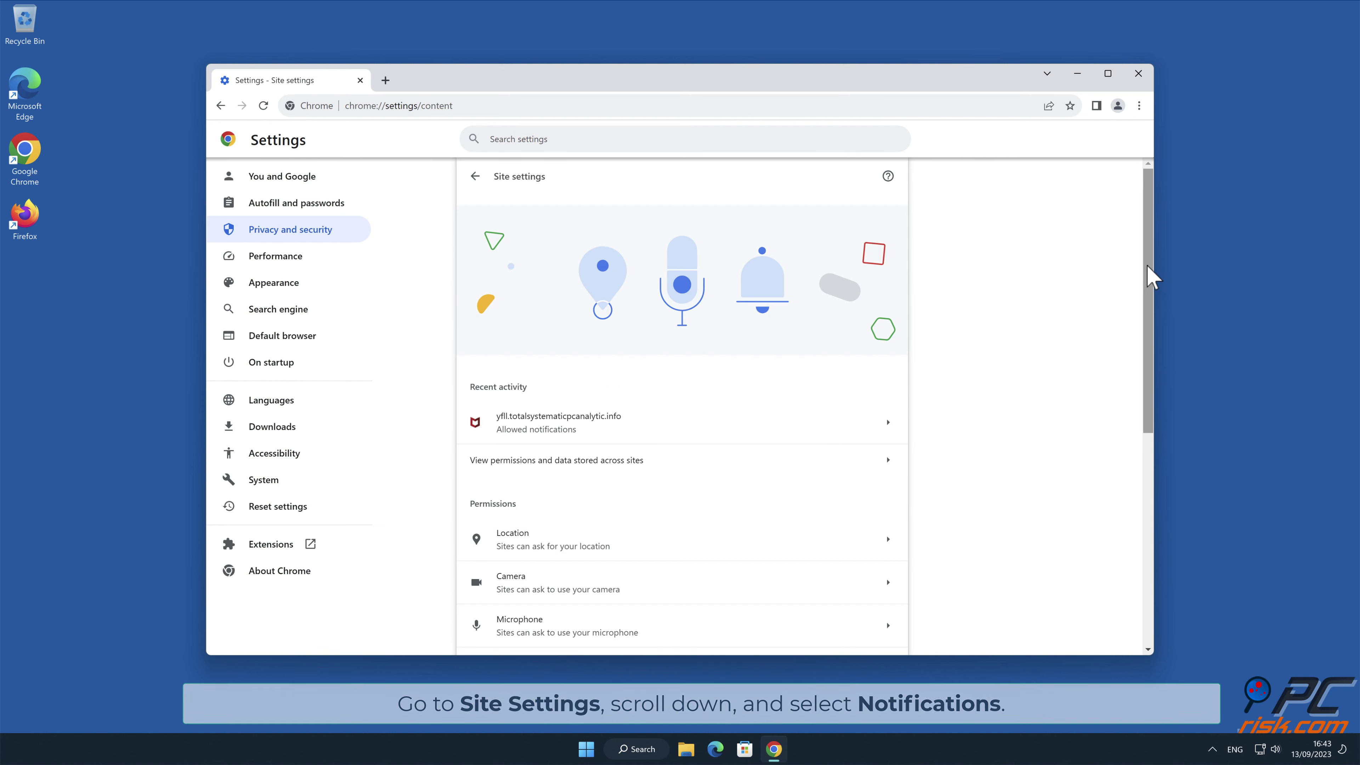
{"action": "left_click_drag", "start_coordinate": [1146, 268], "coordinate": [1142, 422]}
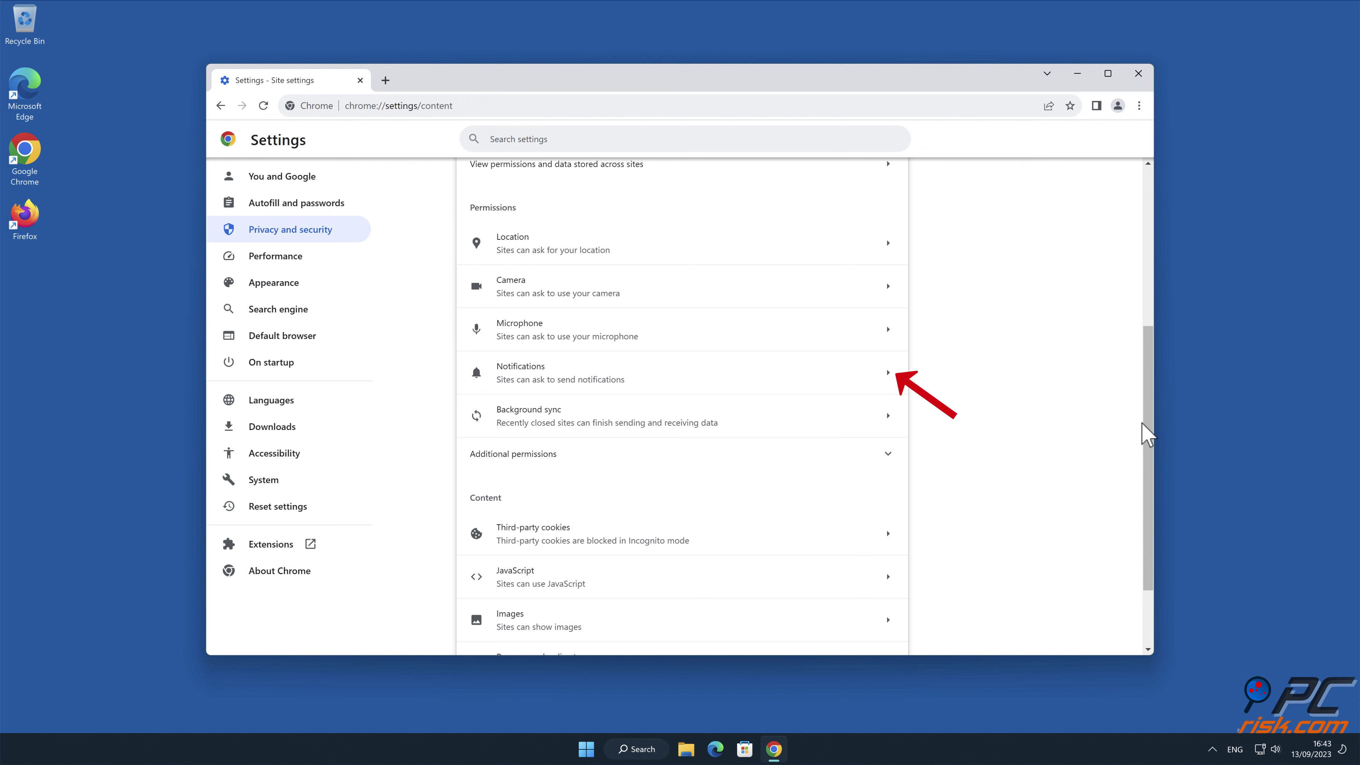
{"action": "left_click", "coordinate": [893, 376]}
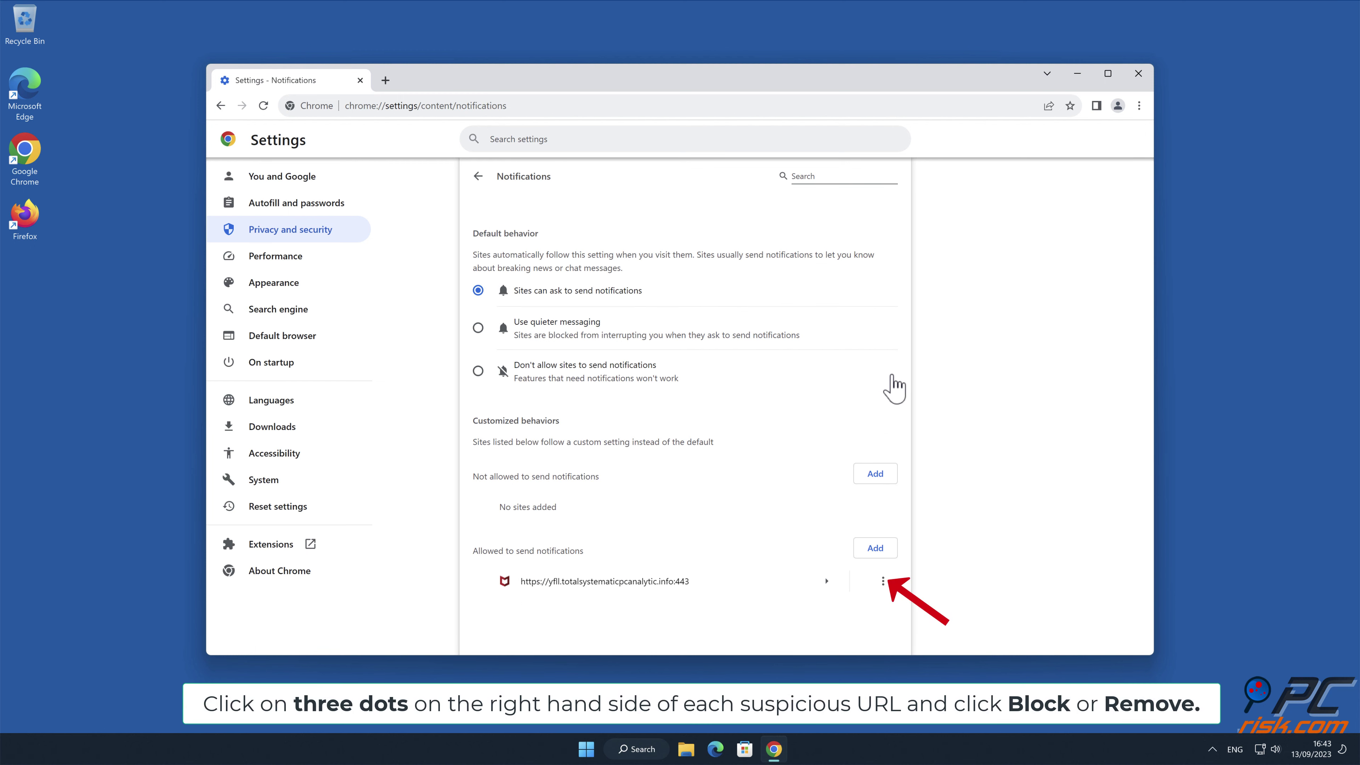
Step: Remove yfll.totalsystematicpcanalytic.info from the allowed notification sites and close Chrome
{"action": "left_click", "coordinate": [883, 581]}
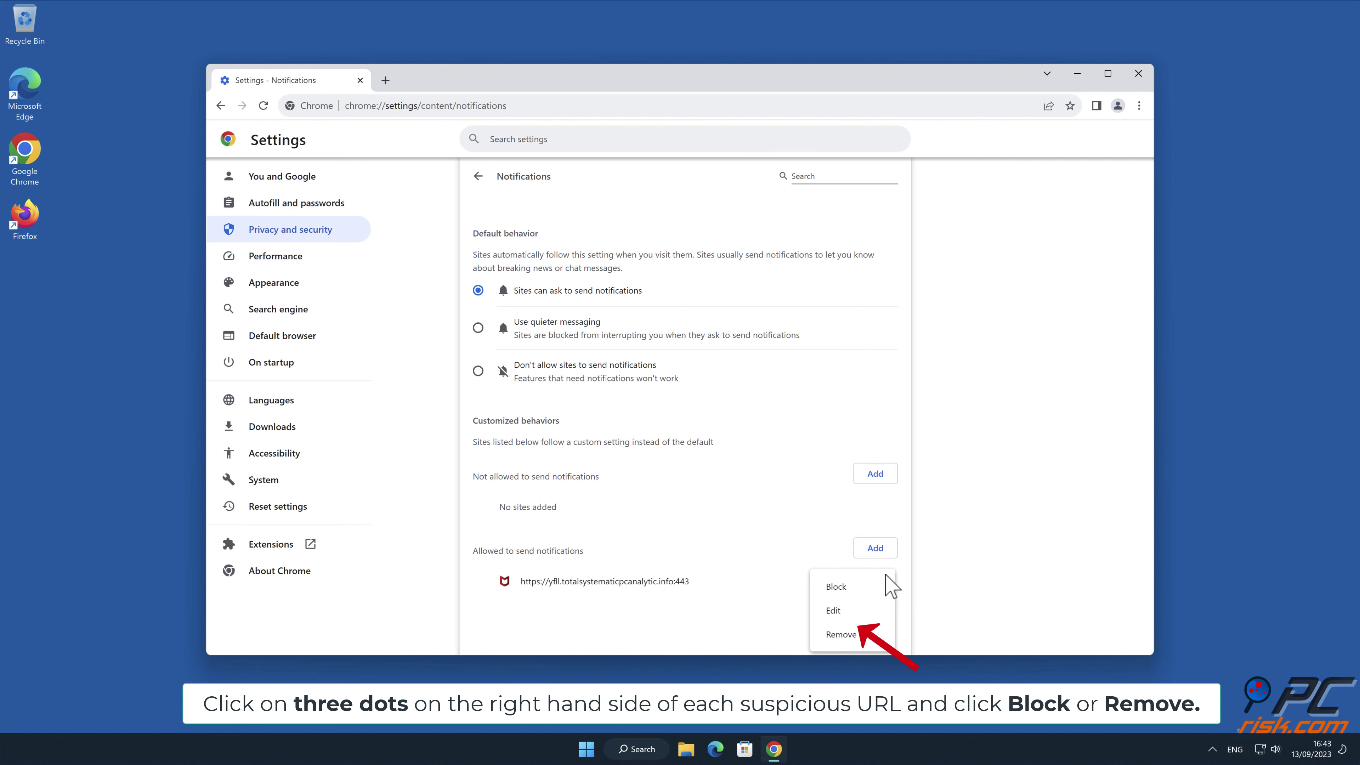
{"action": "left_click", "coordinate": [878, 633]}
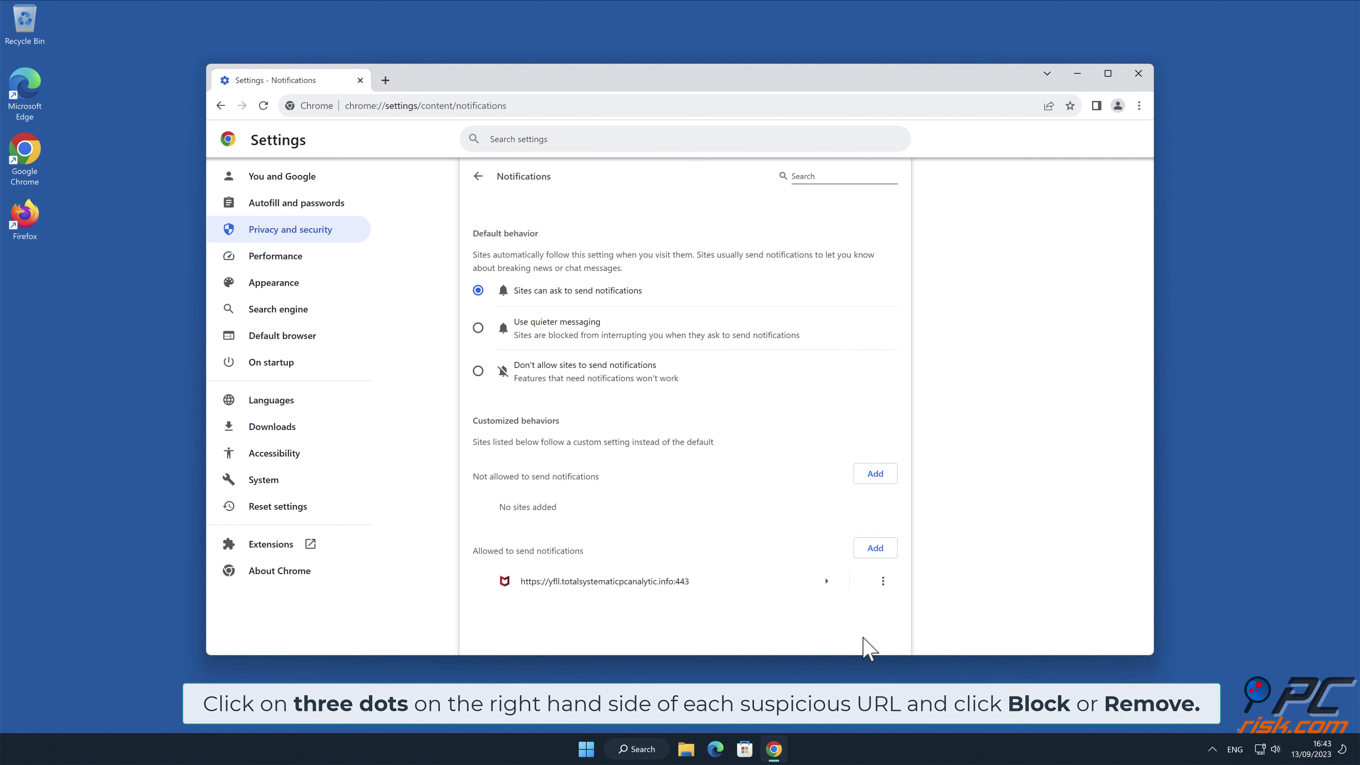
{"action": "left_click", "coordinate": [1138, 75]}
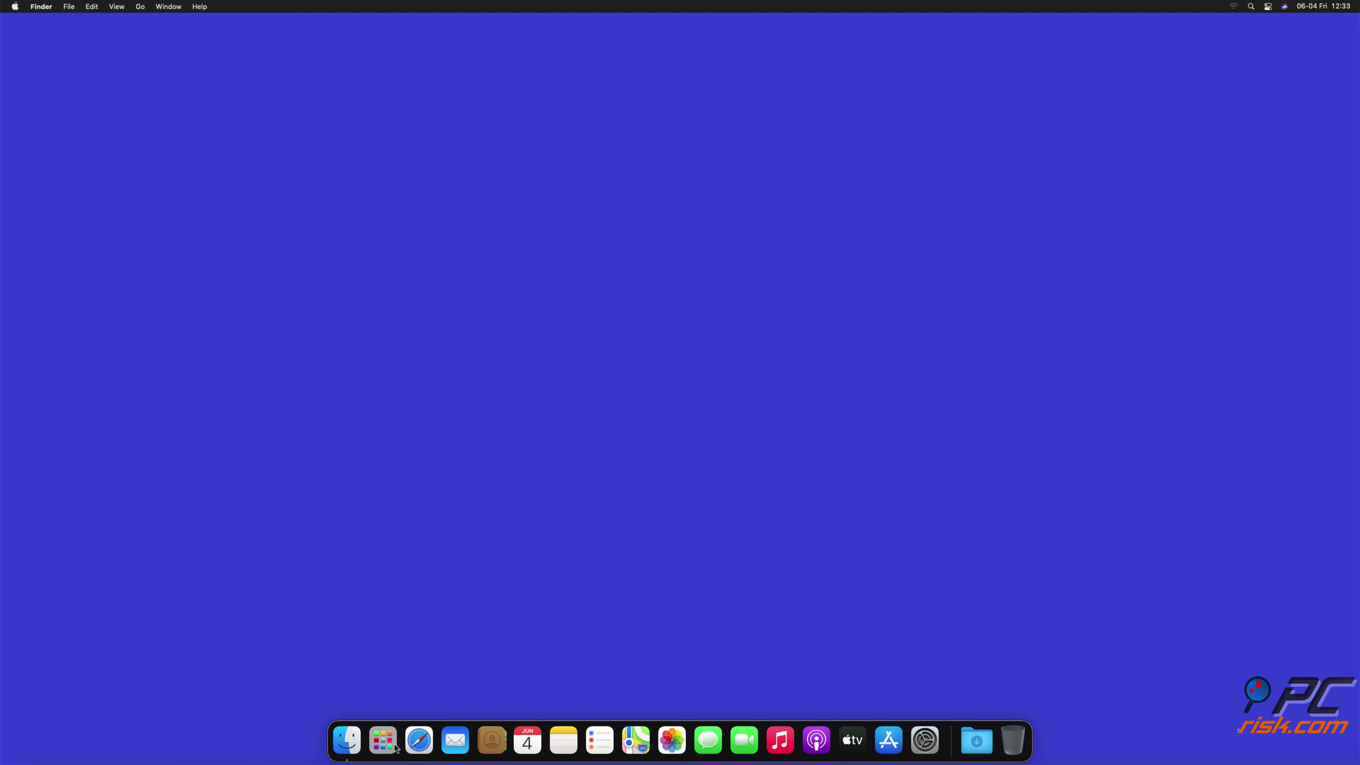
Step: Launch Safari from the Dock
{"action": "left_click", "coordinate": [411, 747]}
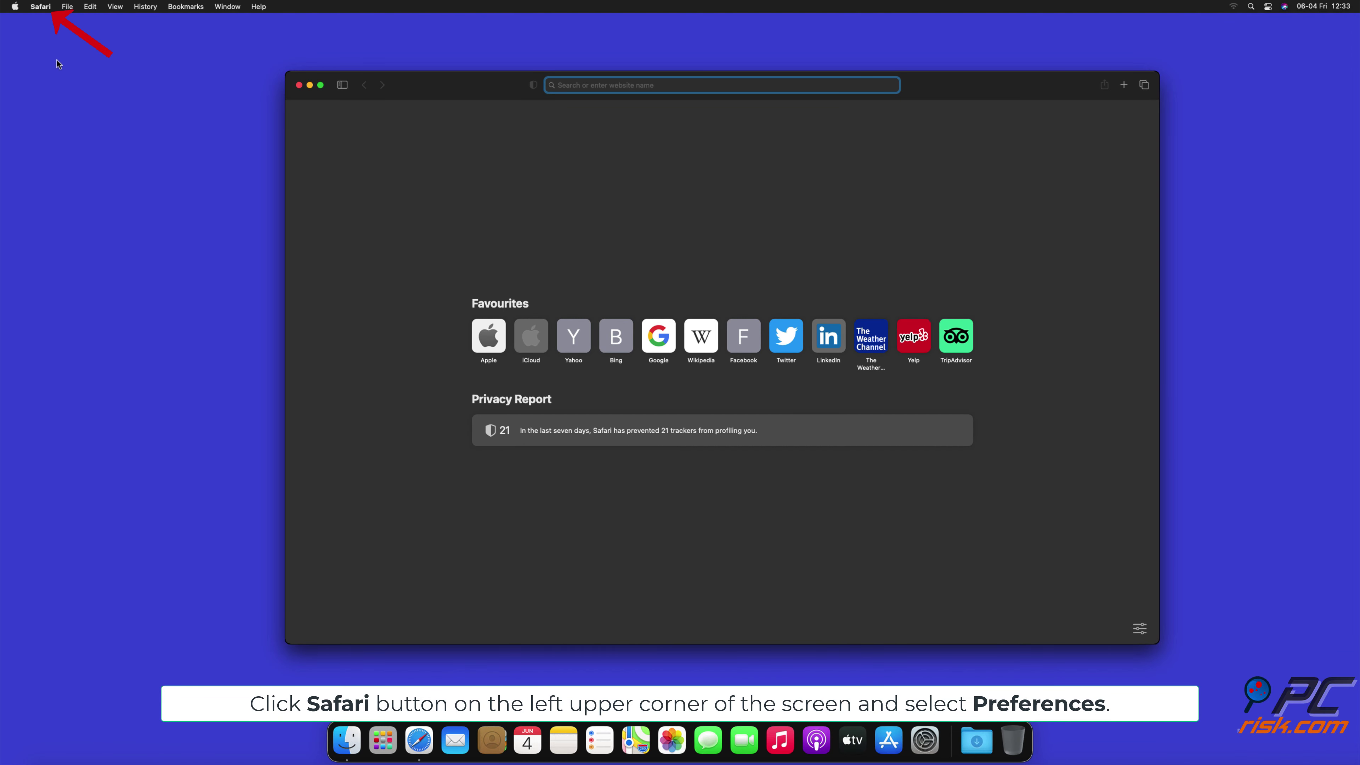
Step: Open the Notifications list in Safari Preferences' Websites section
{"action": "left_click", "coordinate": [42, 7]}
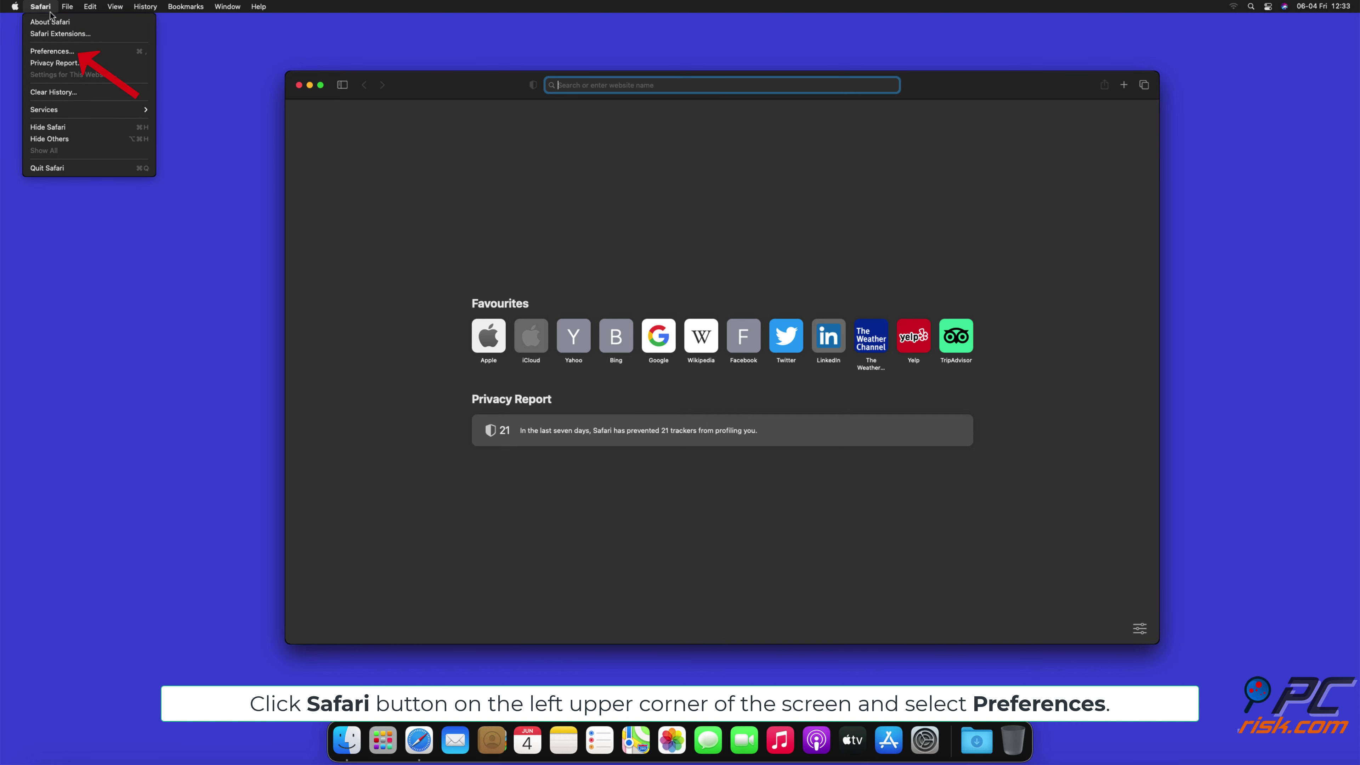
{"action": "left_click", "coordinate": [67, 52]}
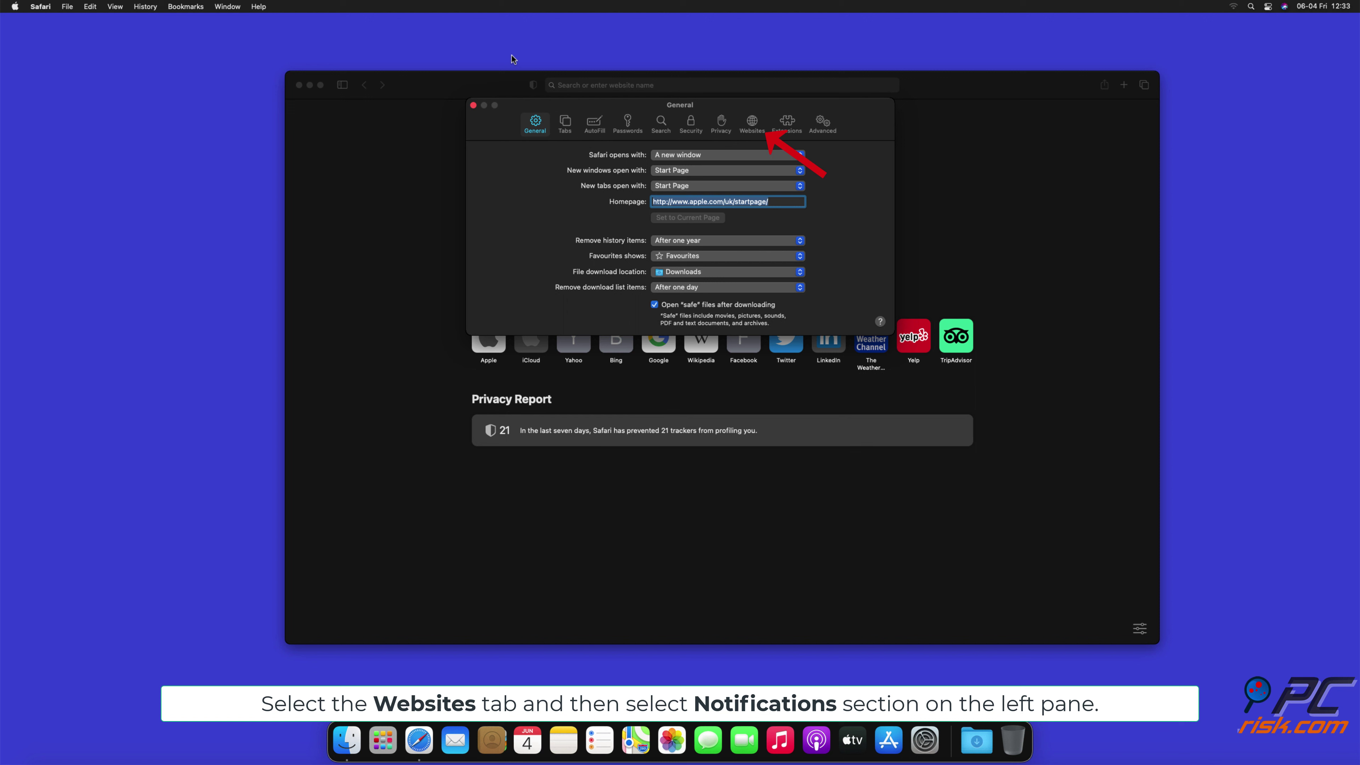
{"action": "left_click", "coordinate": [751, 124]}
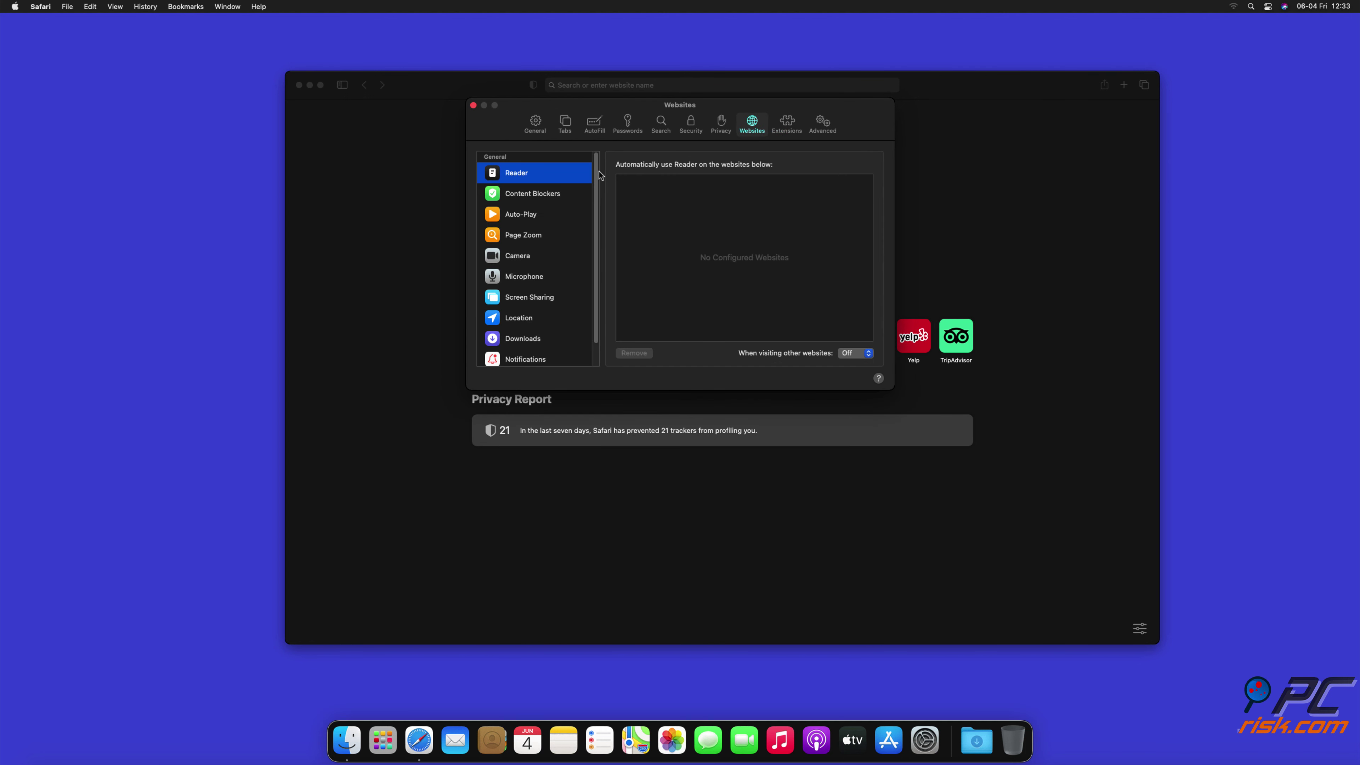
{"action": "scroll", "coordinate": [596, 214], "scroll_direction": "down", "scroll_amount": 2}
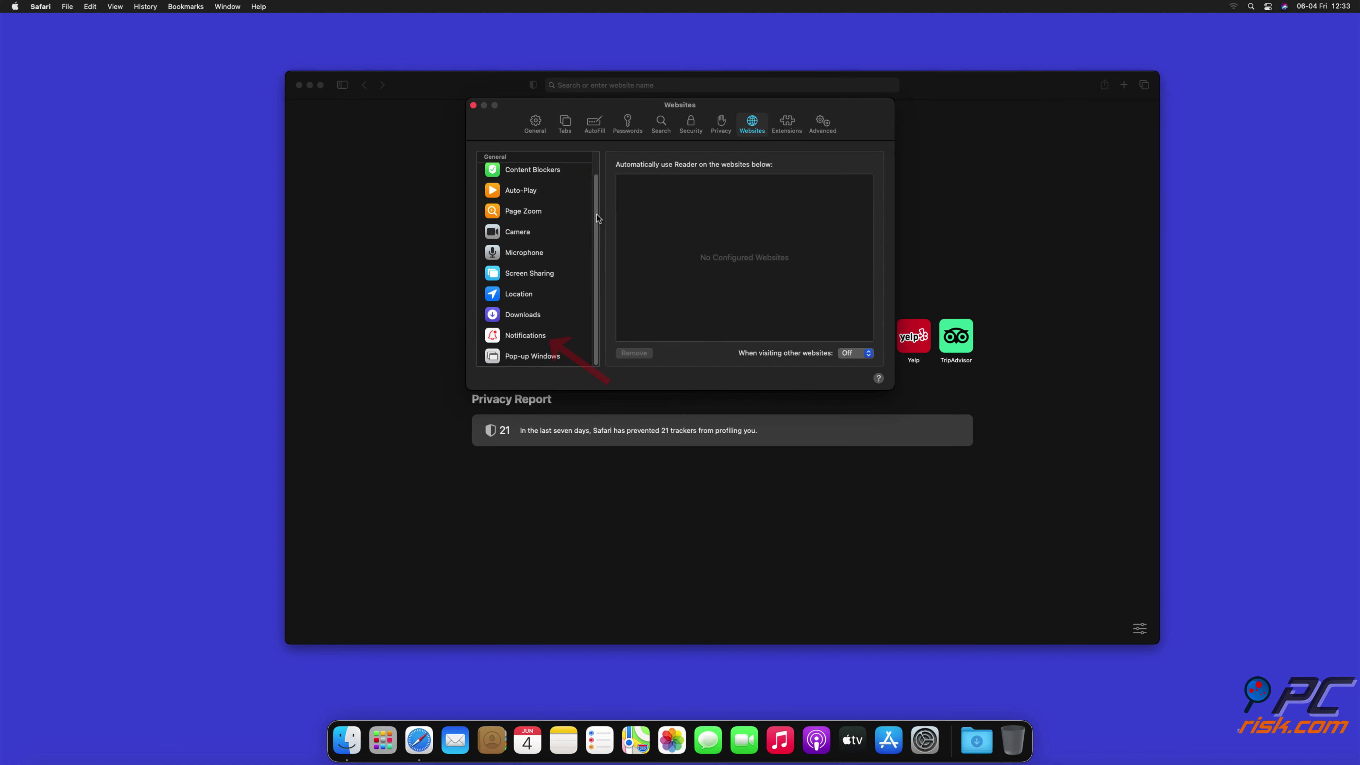
{"action": "left_click", "coordinate": [525, 336]}
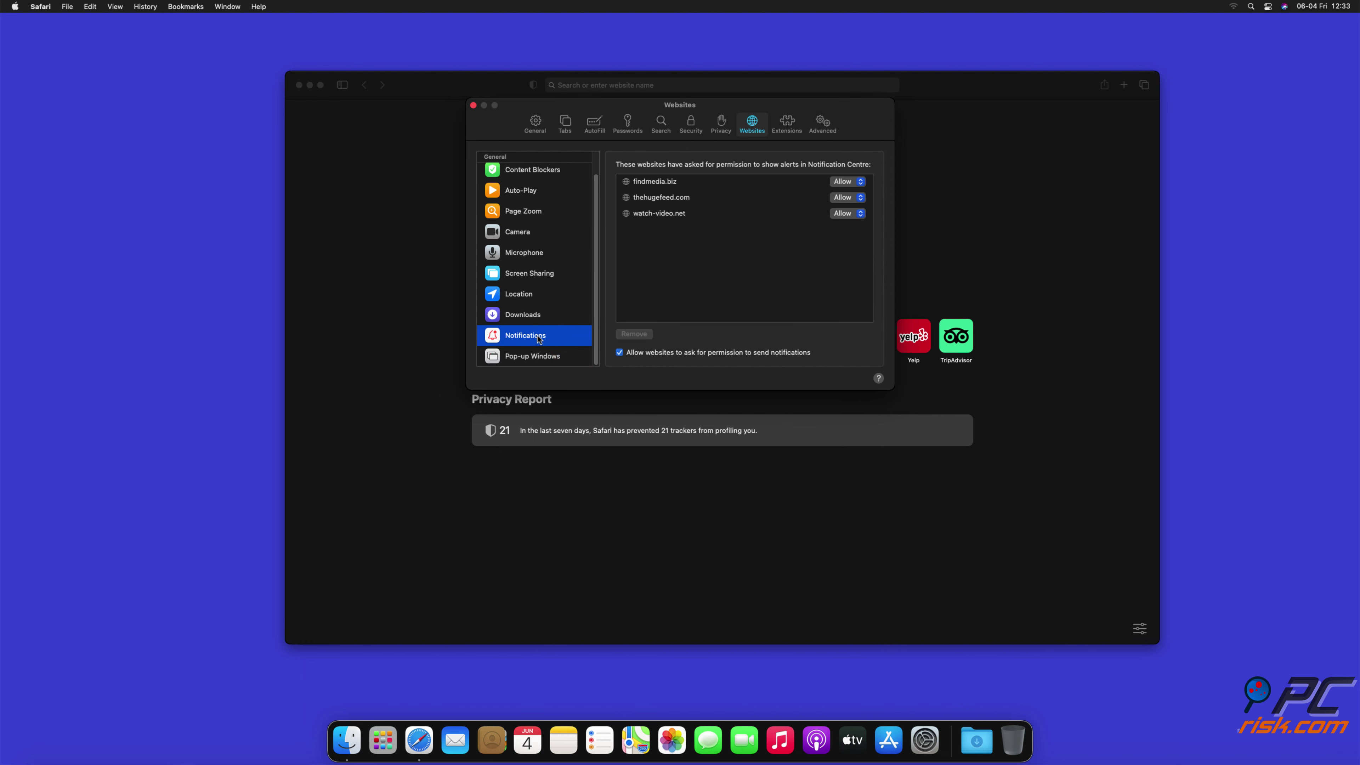
Step: Set thehugefeed.com to Deny, then close Preferences and the Safari window
{"action": "left_click", "coordinate": [862, 197]}
{"action": "left_click", "coordinate": [474, 106]}
{"action": "left_click", "coordinate": [299, 85]}
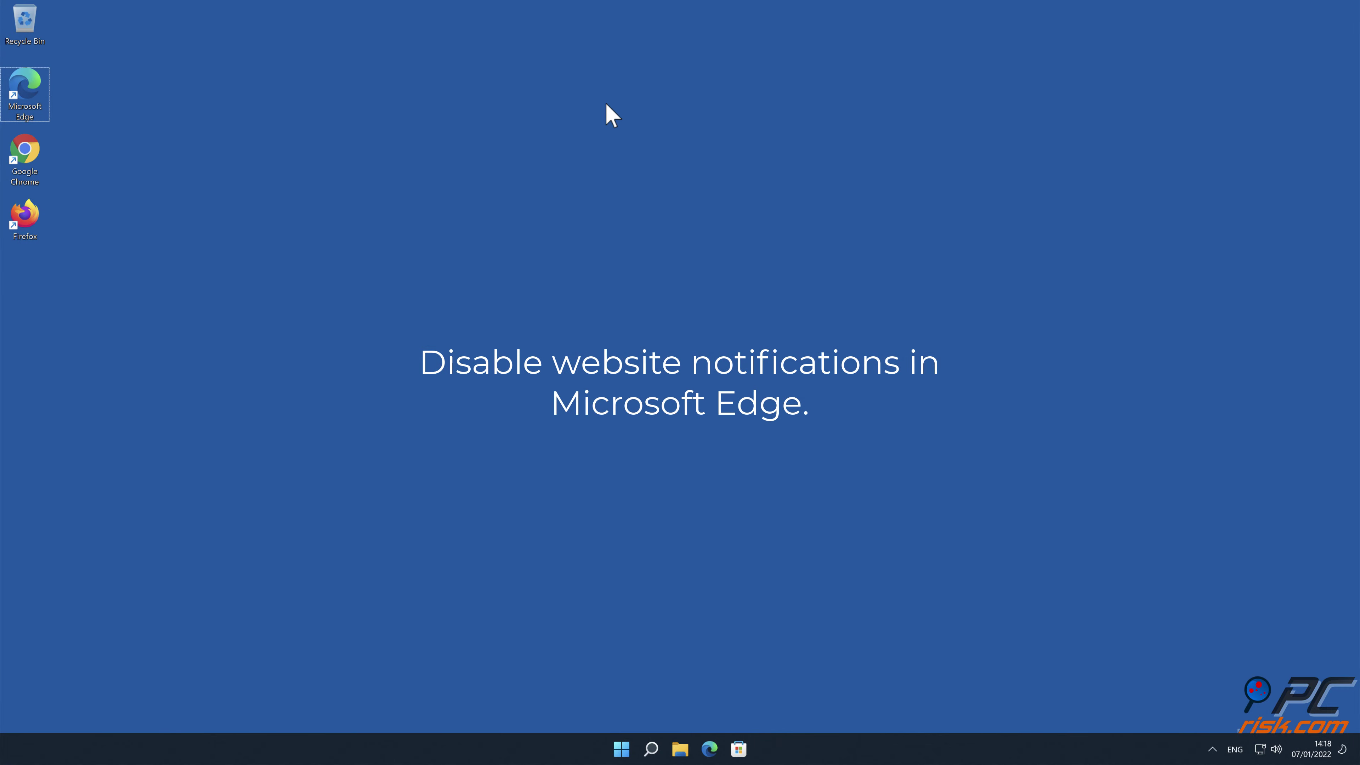
Step: Launch Microsoft Edge from the desktop and go to its Settings page
{"action": "double_click", "coordinate": [32, 96]}
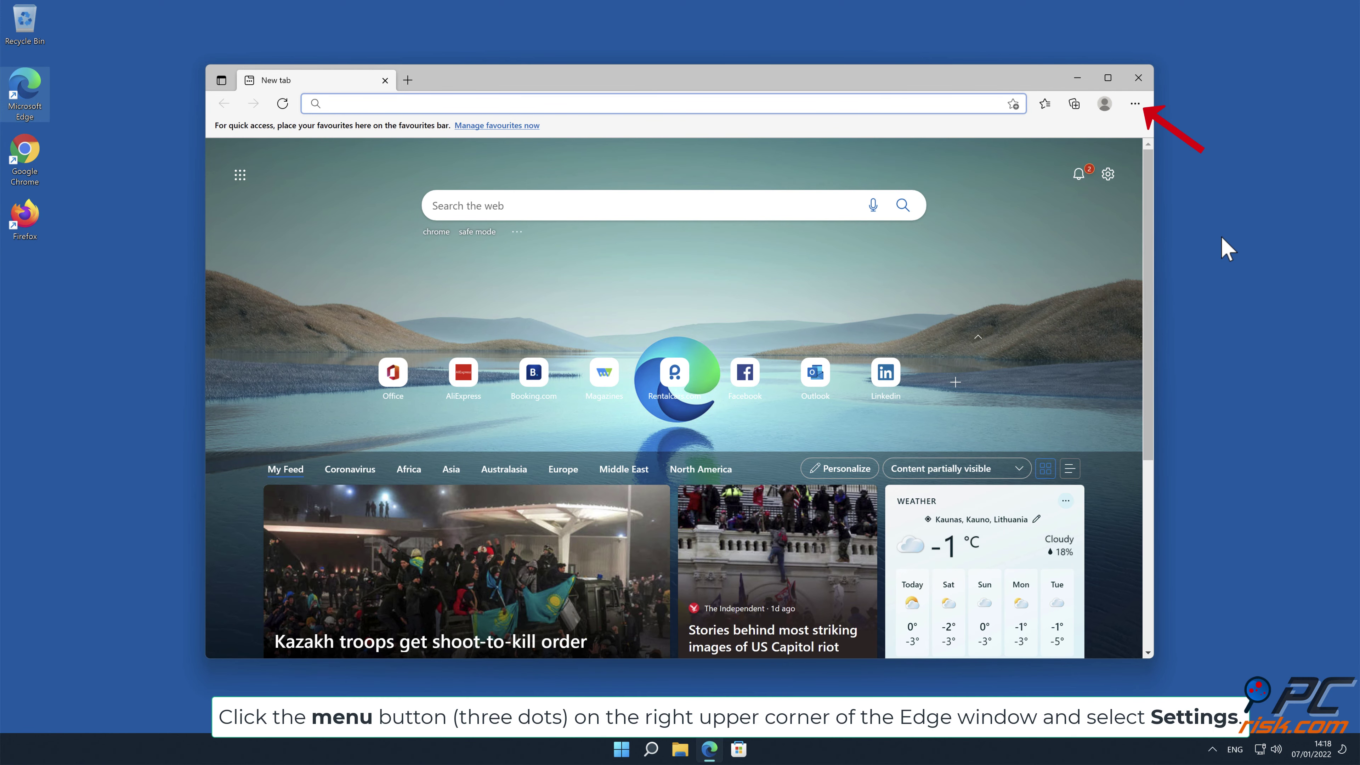
{"action": "left_click", "coordinate": [1136, 104]}
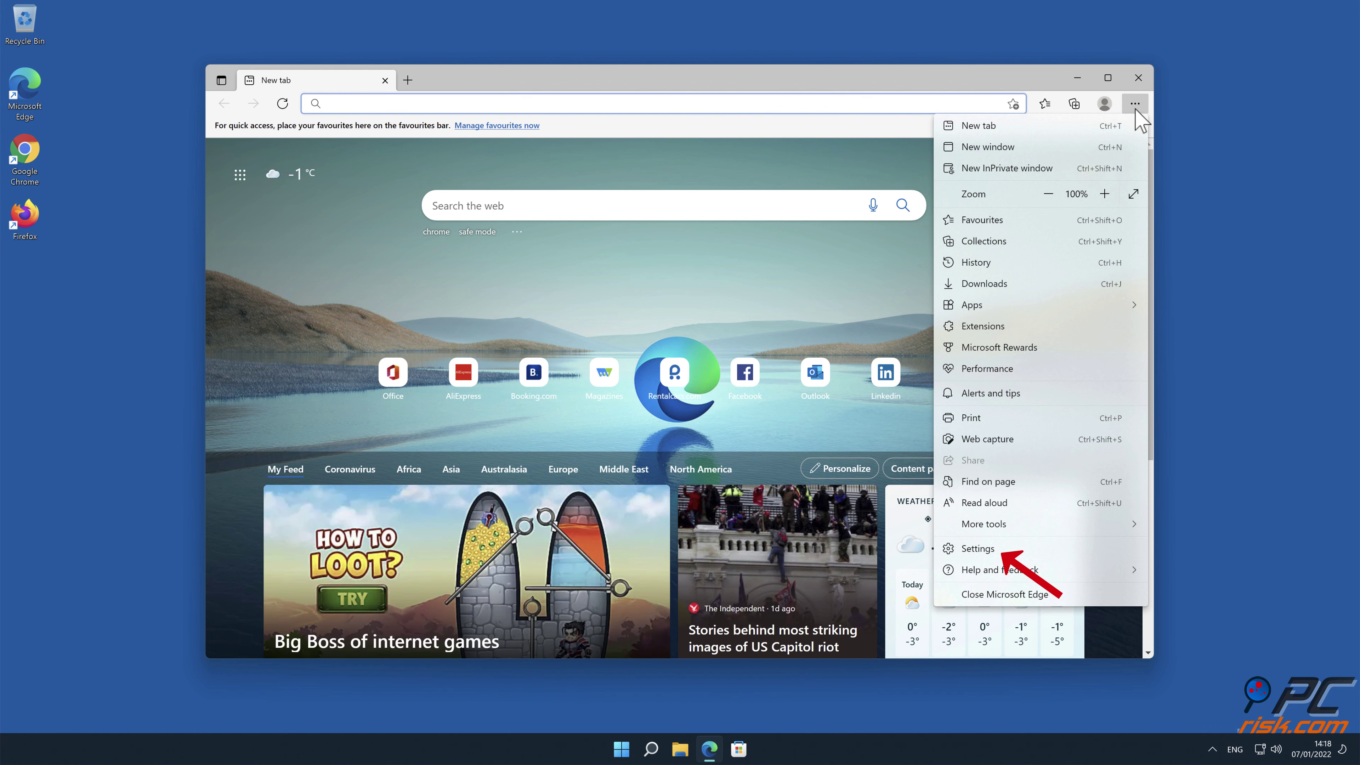
{"action": "left_click", "coordinate": [1017, 549]}
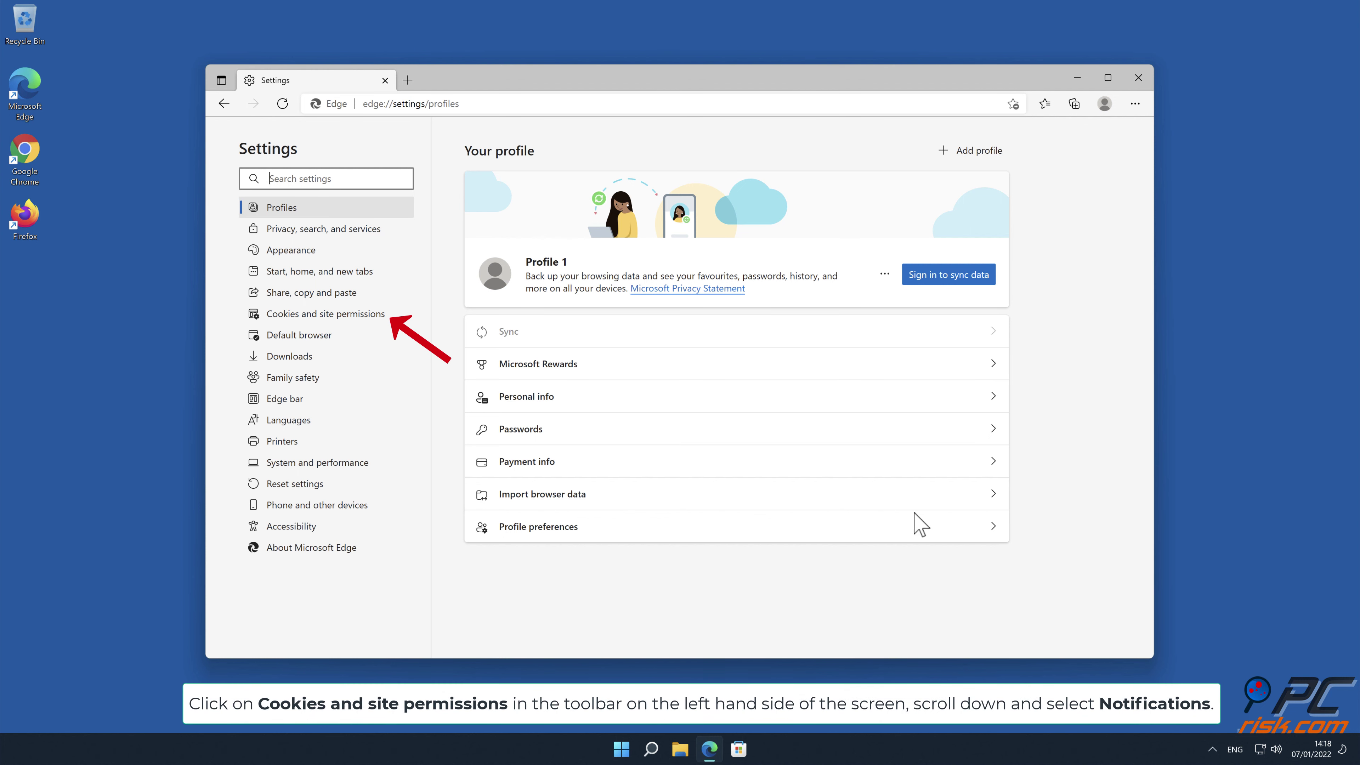
Step: Open Edge's Notifications permissions page via Cookies and site permissions > All permissions
{"action": "left_click", "coordinate": [375, 316]}
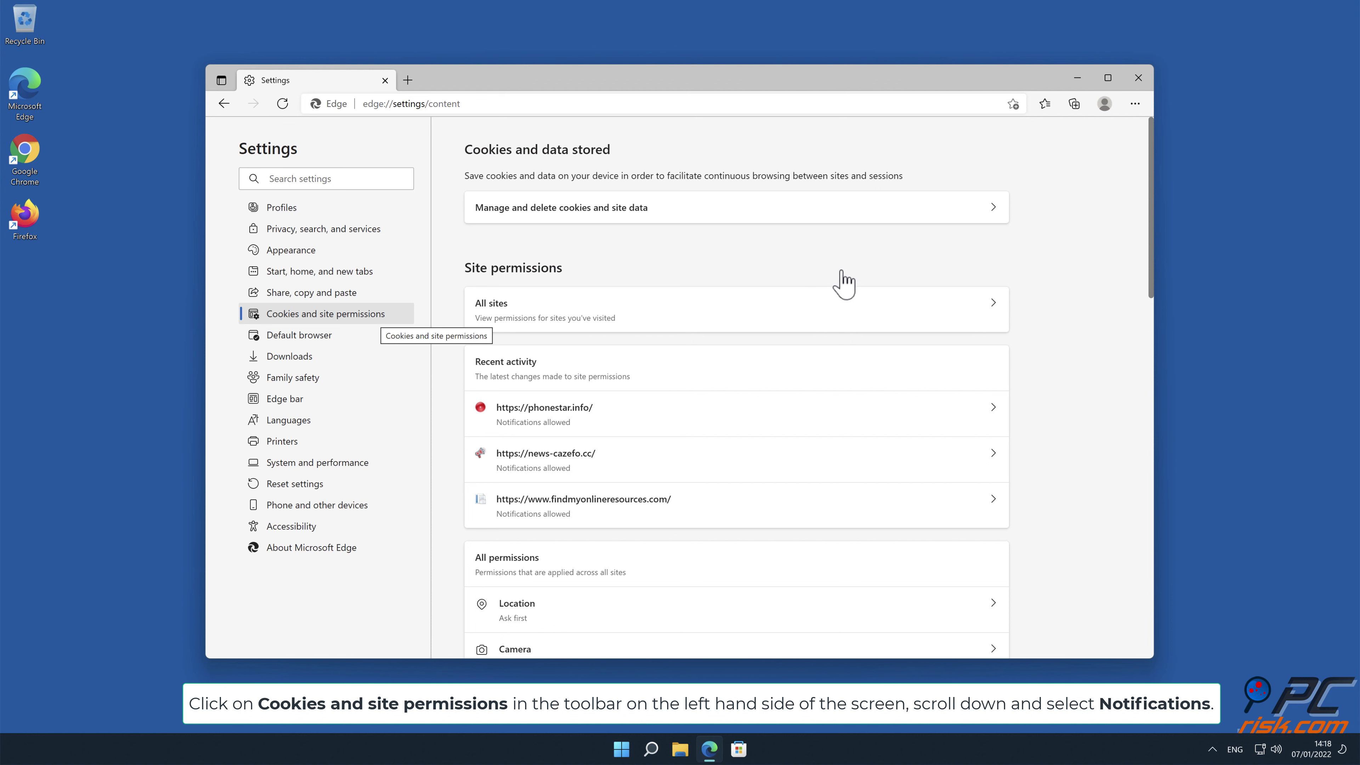
{"action": "scroll", "coordinate": [1151, 230], "scroll_direction": "down", "scroll_amount": 1}
{"action": "left_click_drag", "start_coordinate": [1152, 229], "coordinate": [1154, 353]}
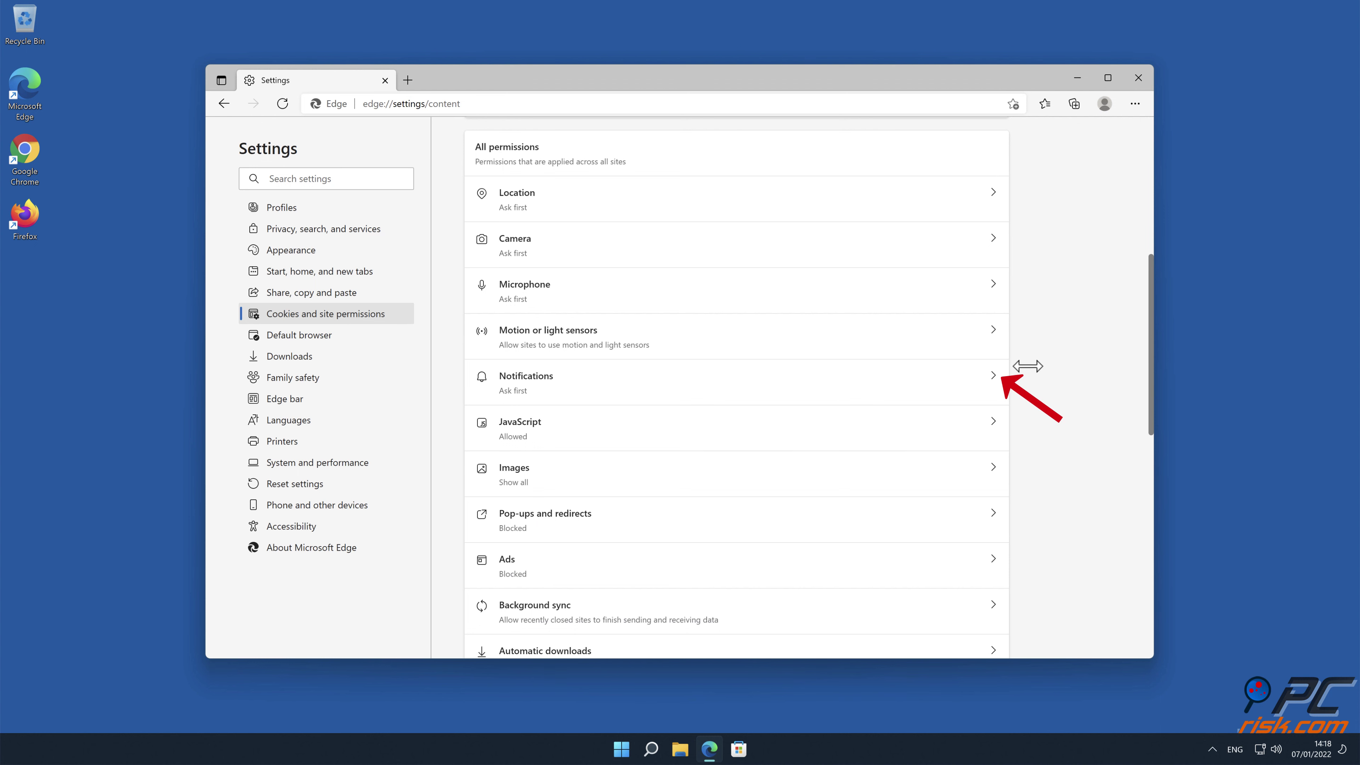
{"action": "left_click", "coordinate": [993, 380]}
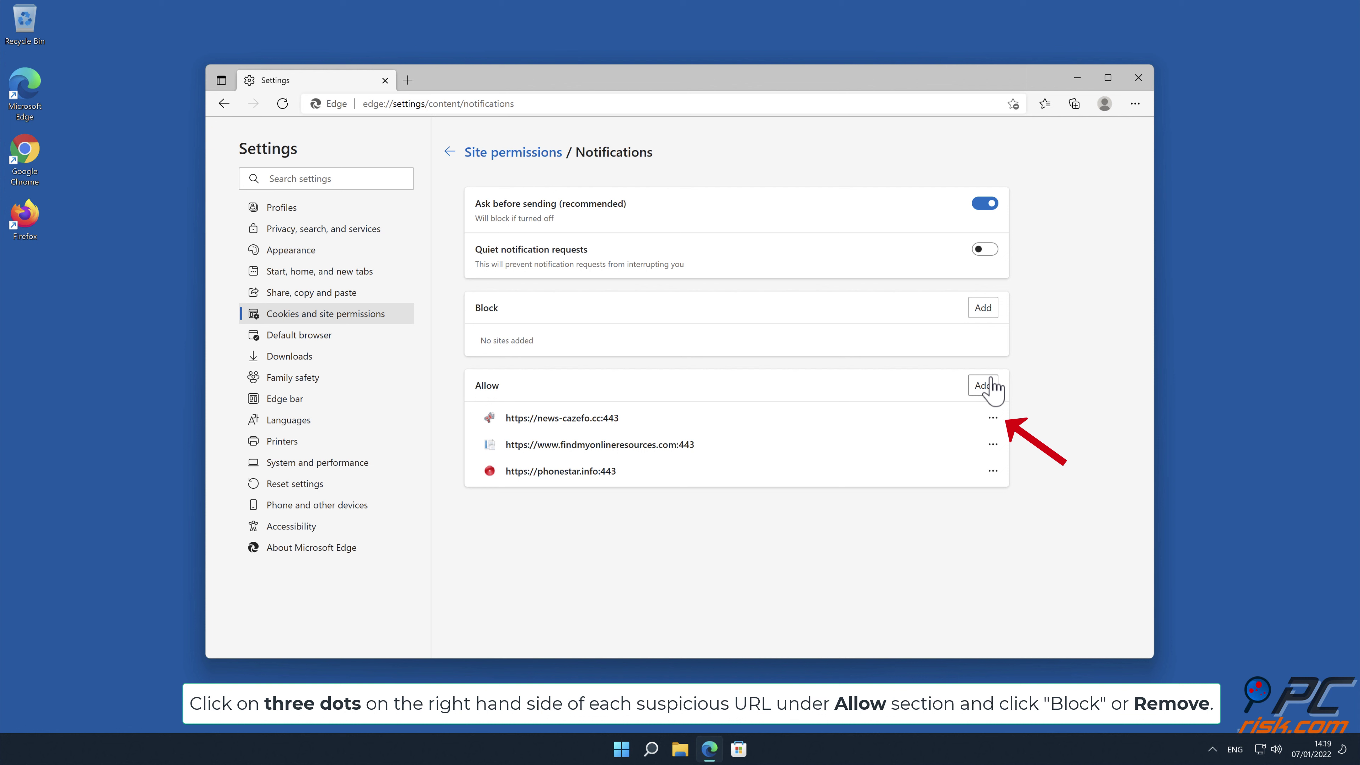
Step: Remove news-cazefo.cc, findmyonlineresources.com and phonestar.info from Edge's notification Allow list, then close Edge
{"action": "left_click", "coordinate": [993, 418]}
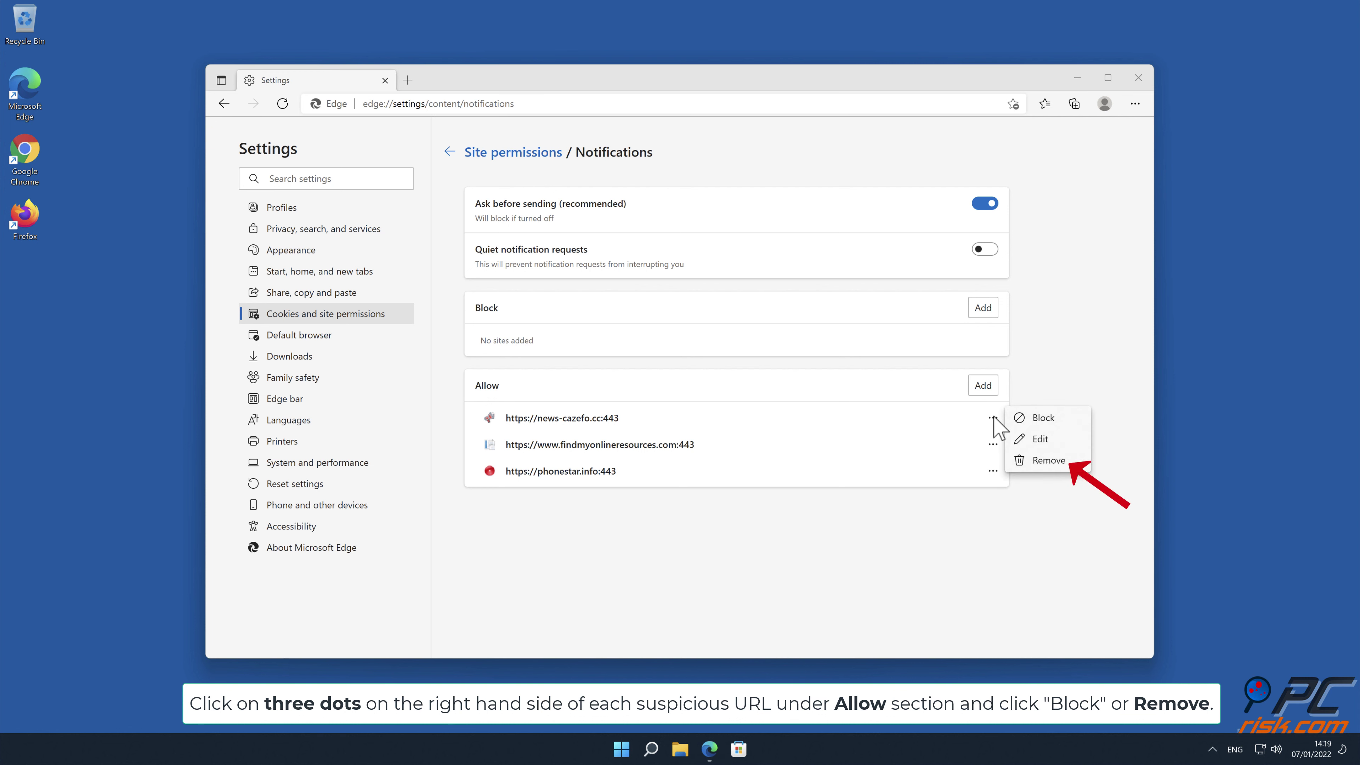
{"action": "left_click", "coordinate": [1049, 463]}
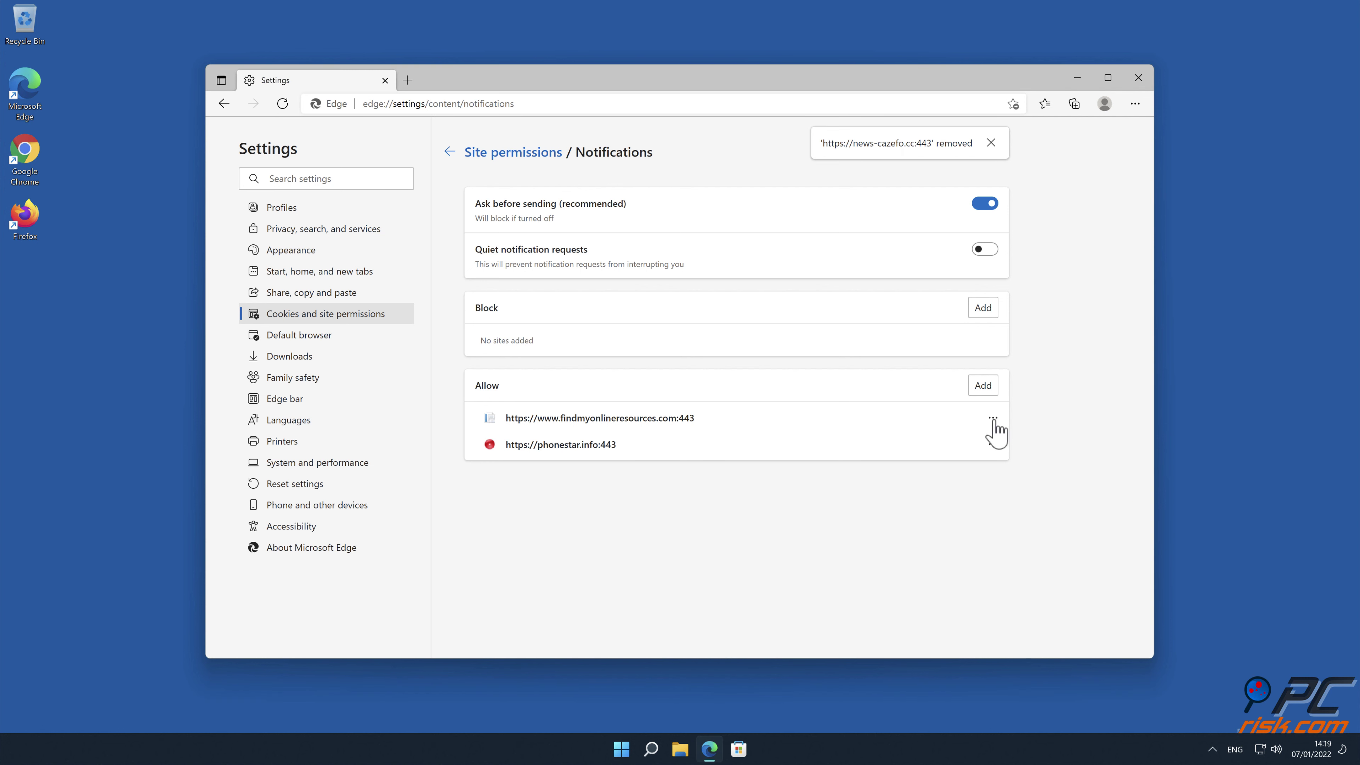
{"action": "left_click", "coordinate": [992, 418]}
{"action": "left_click", "coordinate": [1048, 463]}
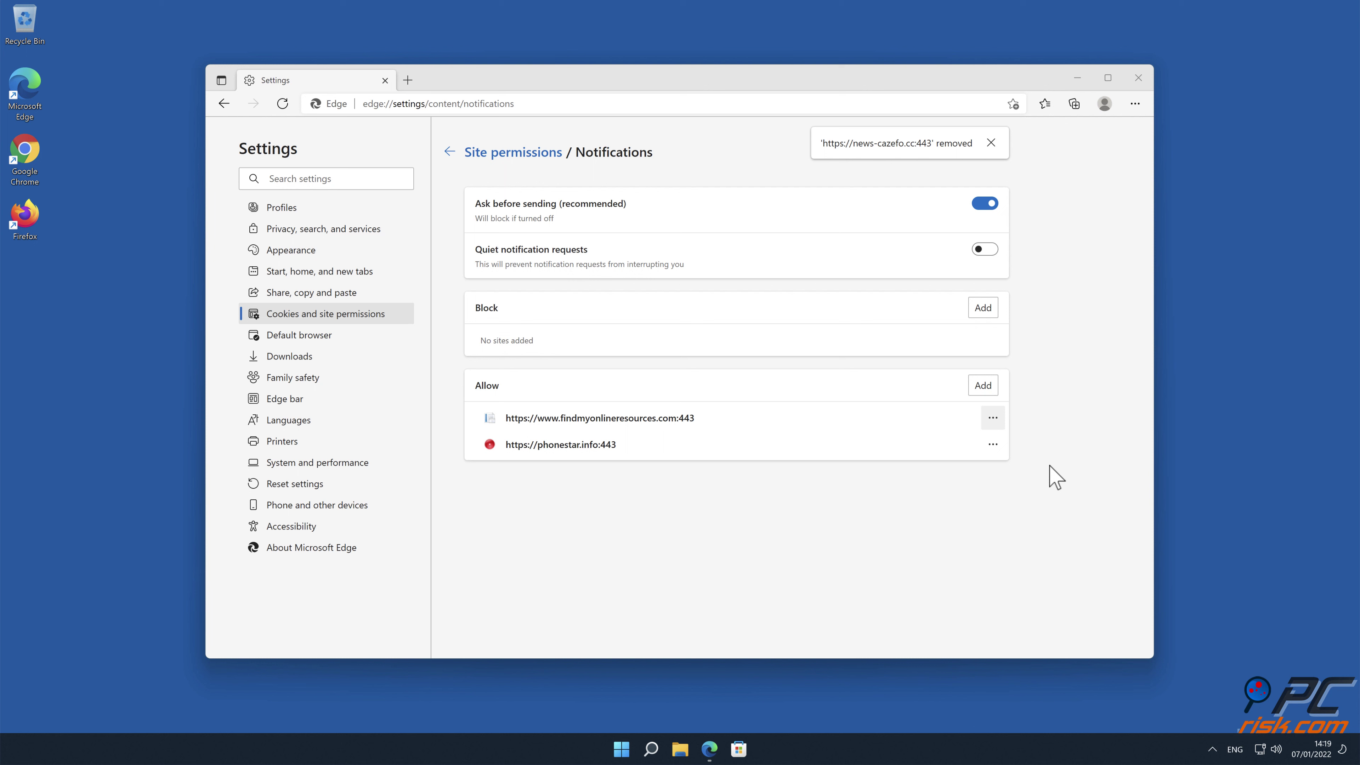
{"action": "left_click", "coordinate": [994, 423]}
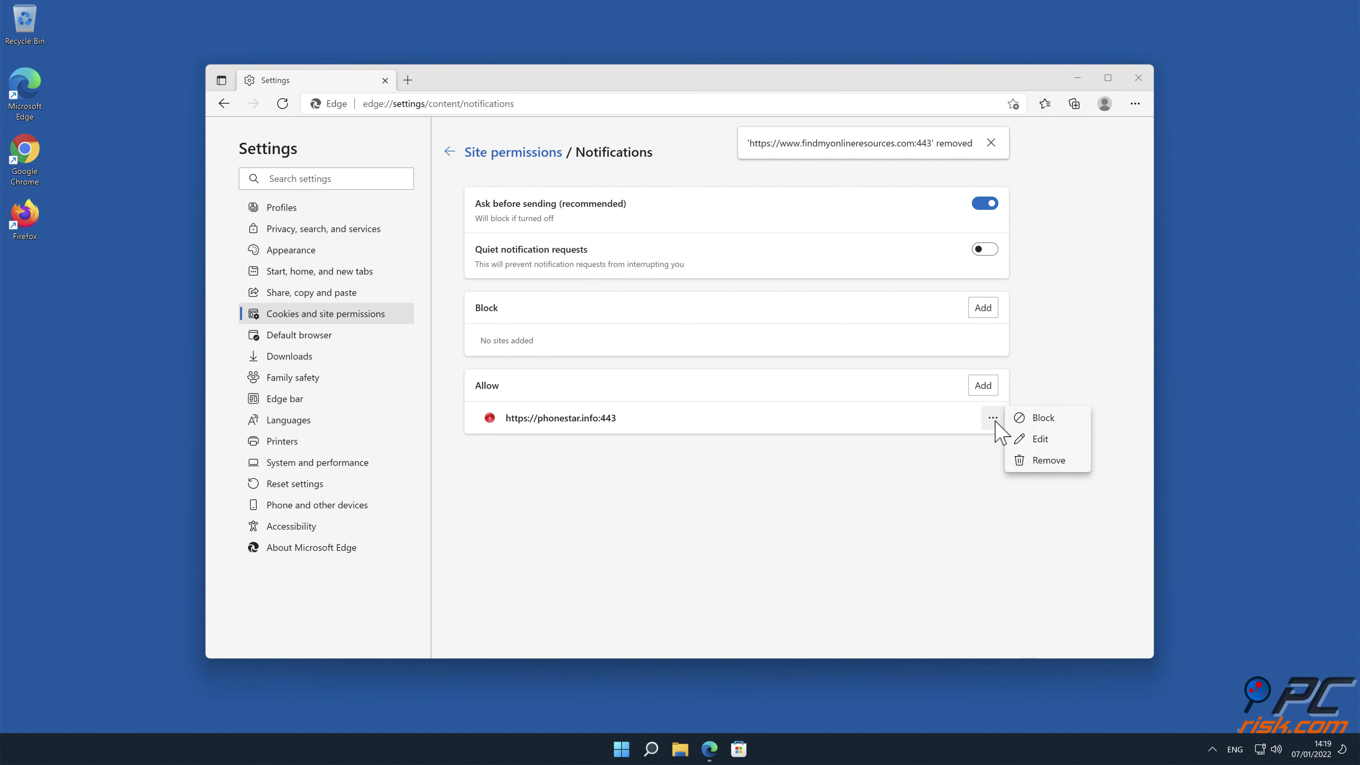
{"action": "left_click", "coordinate": [1045, 461]}
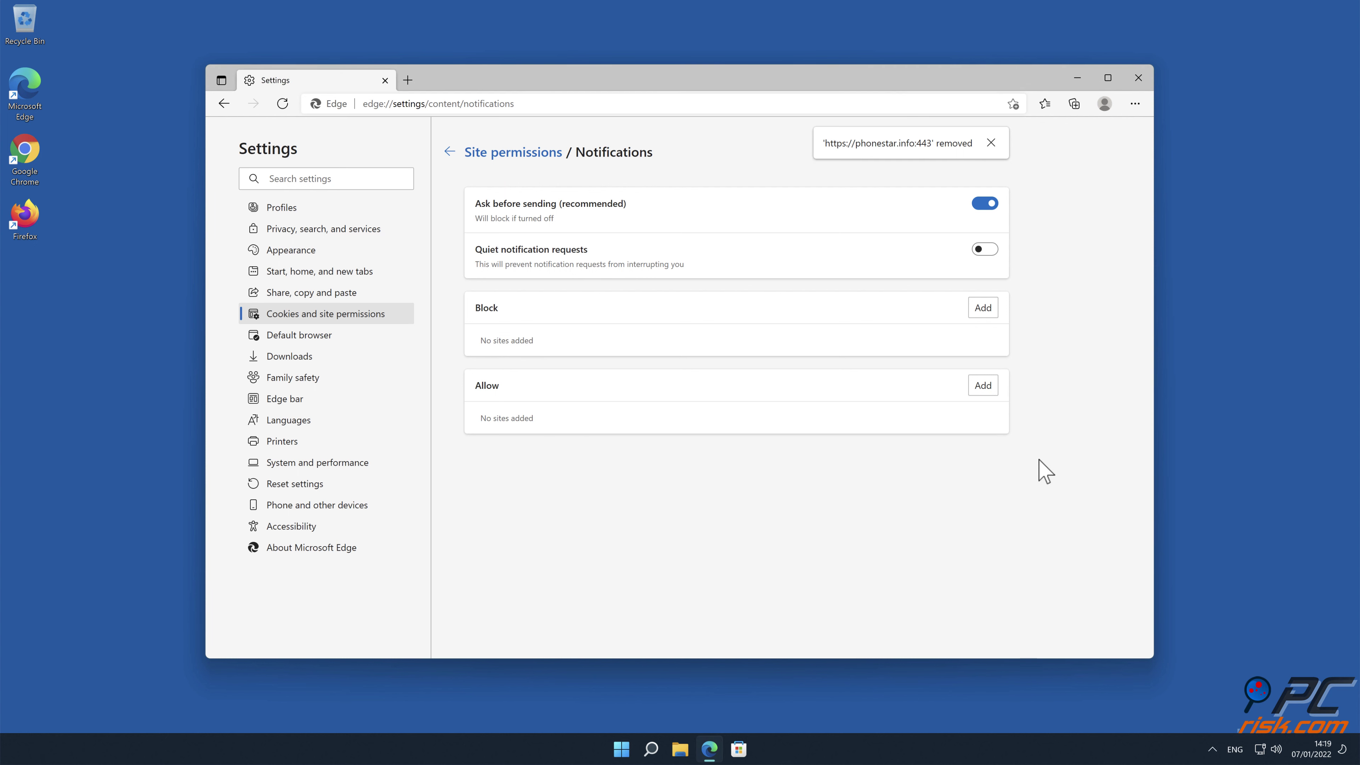
{"action": "left_click", "coordinate": [1138, 79]}
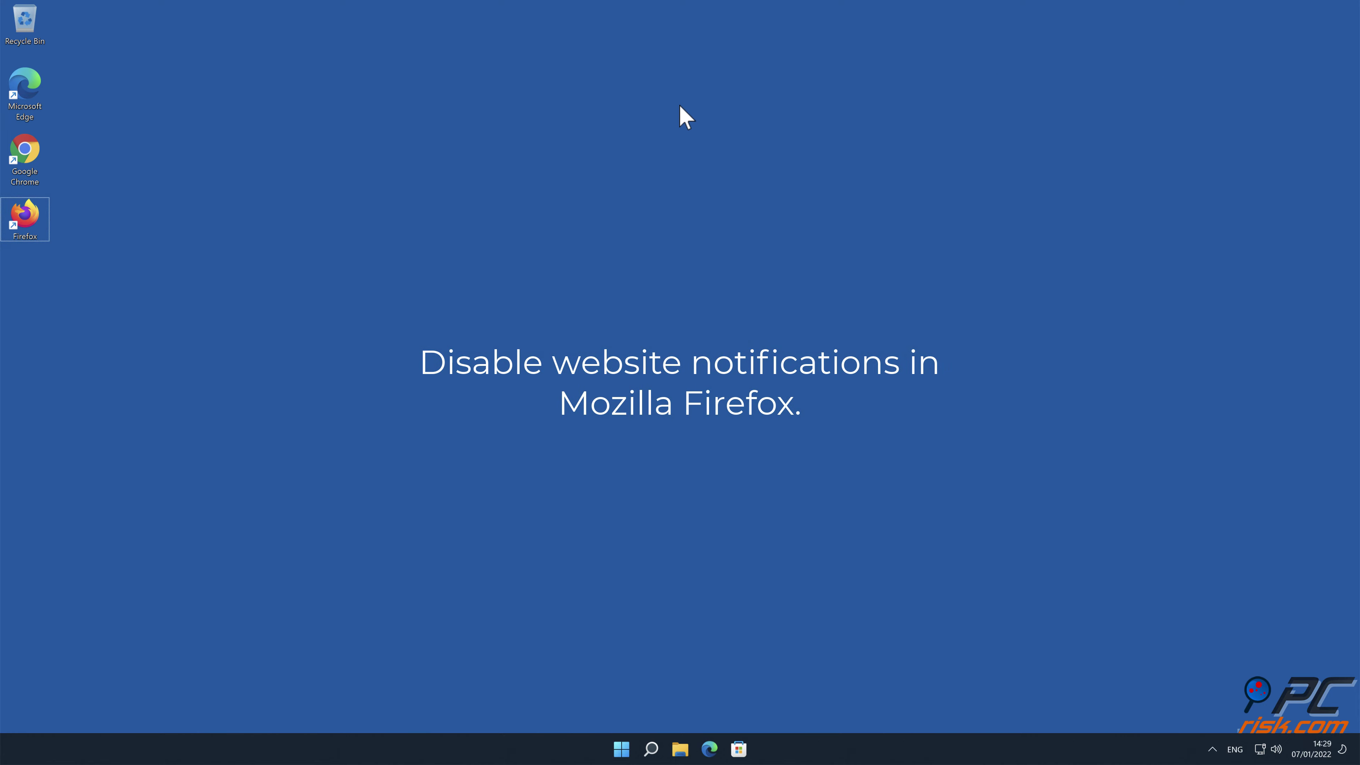
Step: Launch Firefox and open Settings > Privacy & Security, down to the Permissions section
{"action": "double_click", "coordinate": [21, 217]}
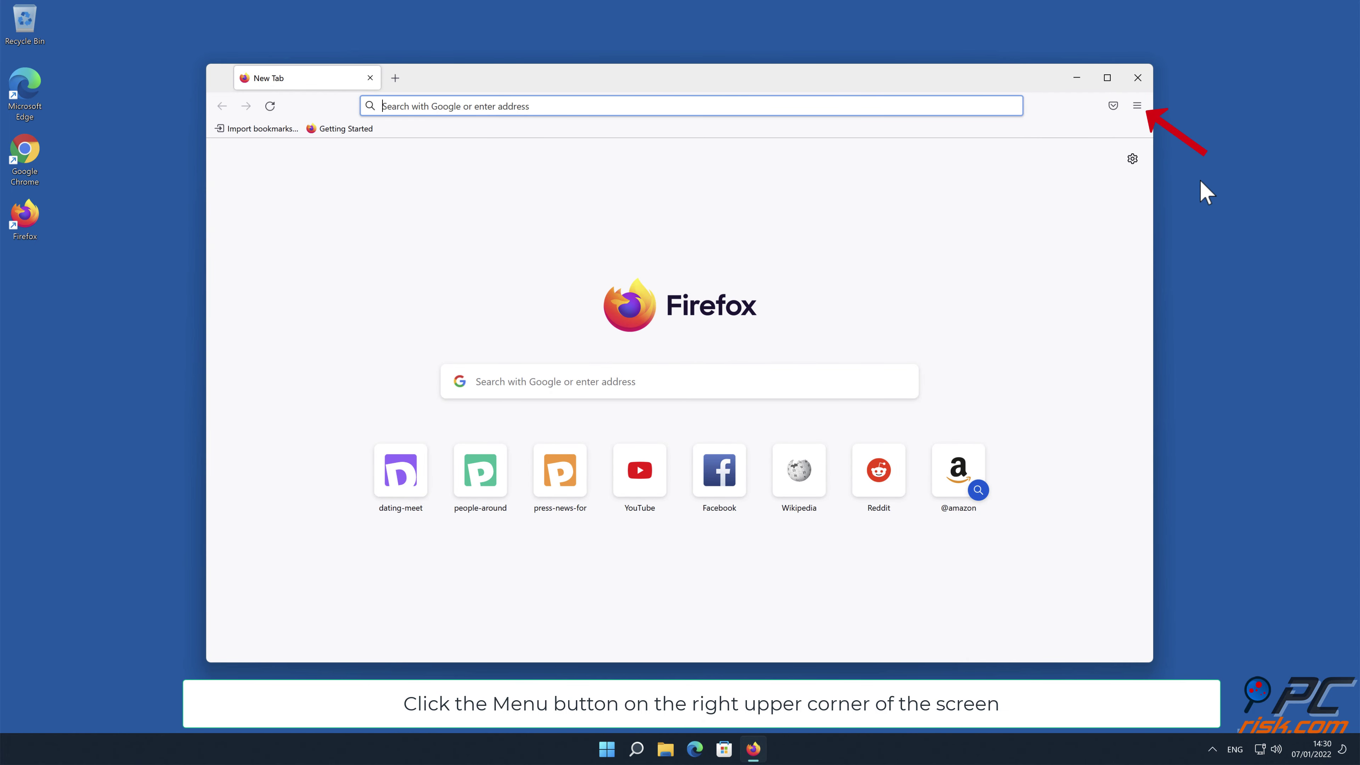
{"action": "left_click", "coordinate": [1136, 106]}
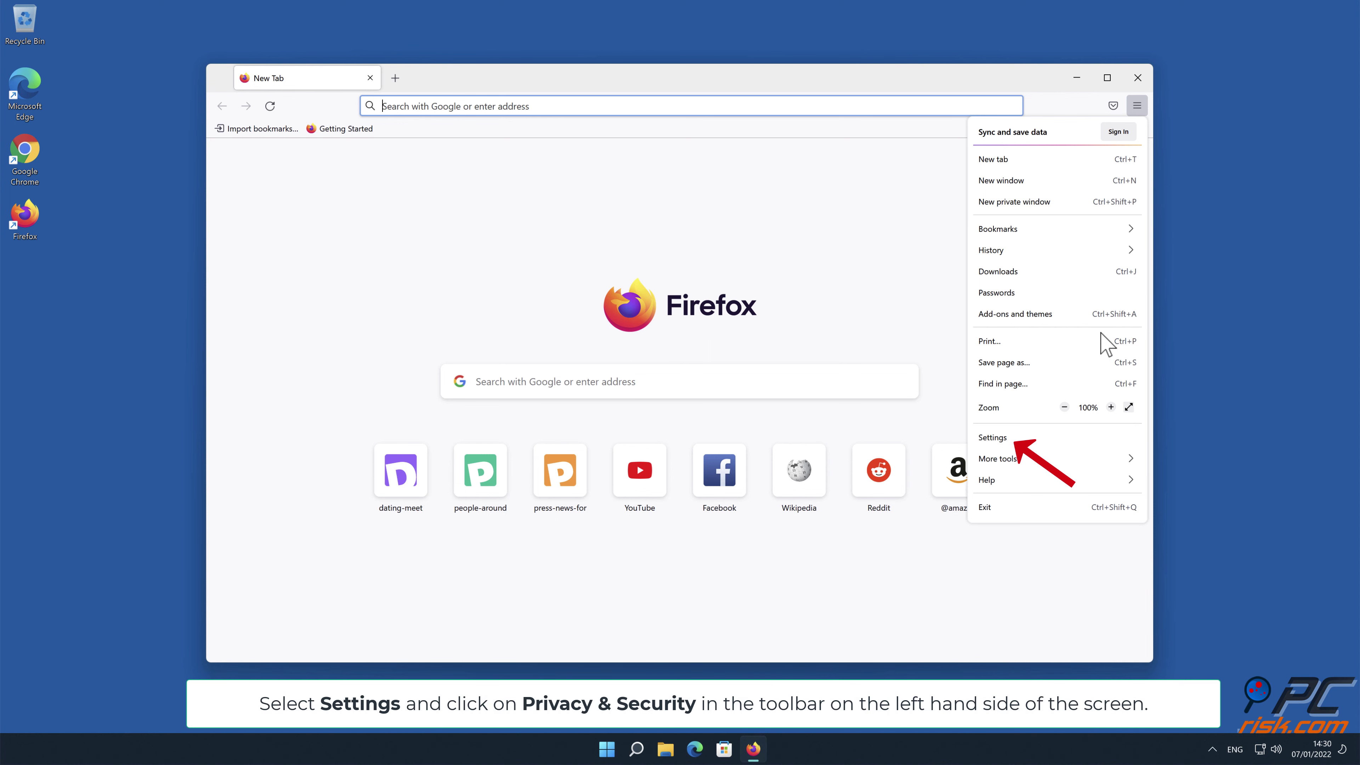
{"action": "left_click", "coordinate": [1063, 438]}
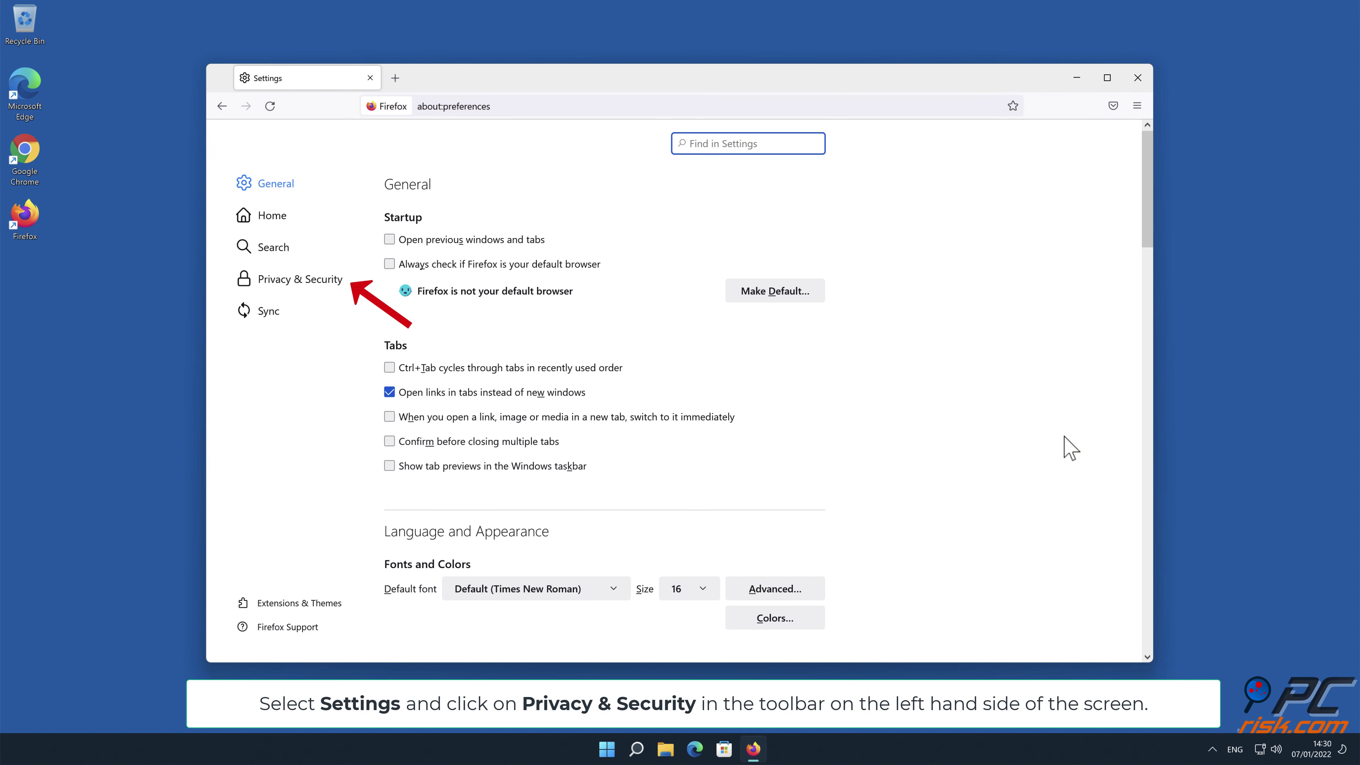
{"action": "left_click", "coordinate": [324, 289]}
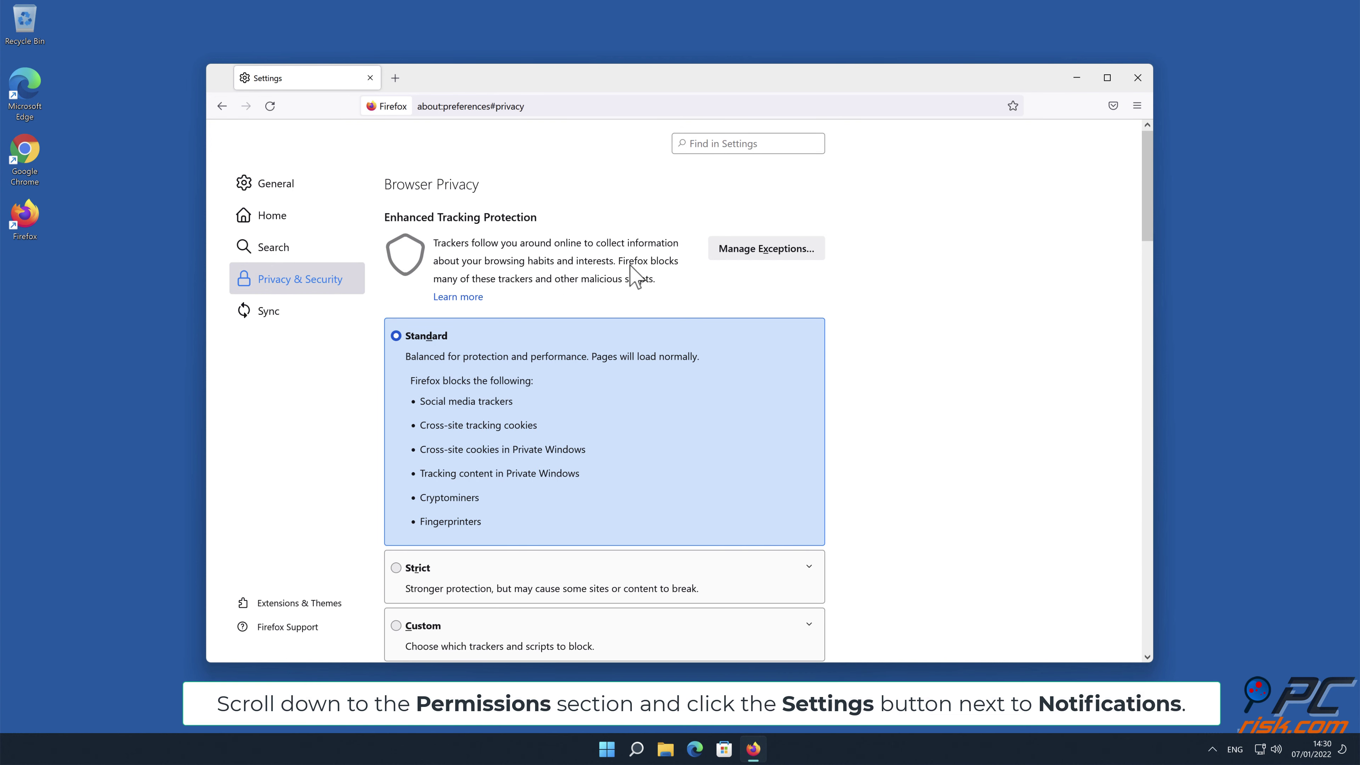
{"action": "left_click_drag", "start_coordinate": [1149, 182], "coordinate": [1151, 444]}
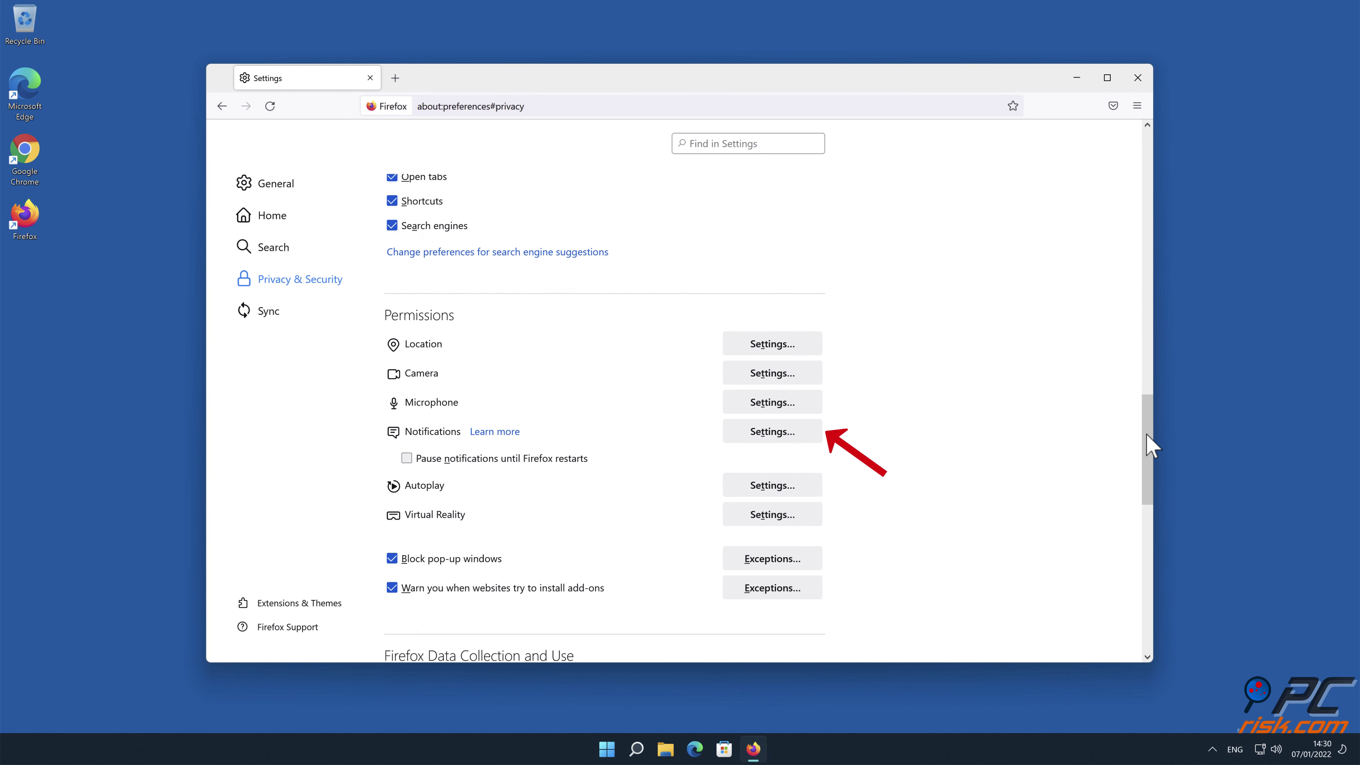
Step: Open Firefox's Notification Permissions list and expand the Allow/Block status menu for eclto.people-around.me
{"action": "left_click", "coordinate": [807, 434]}
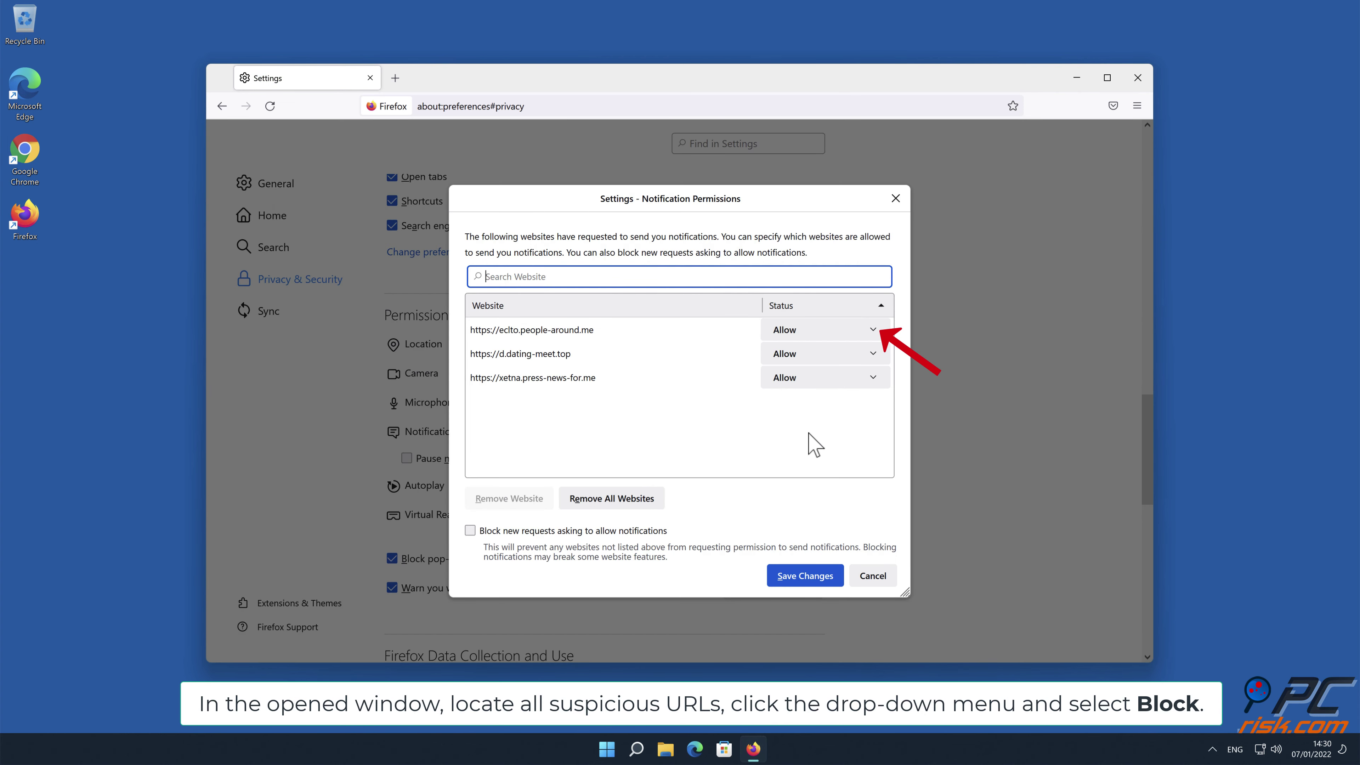
{"action": "left_click", "coordinate": [870, 331]}
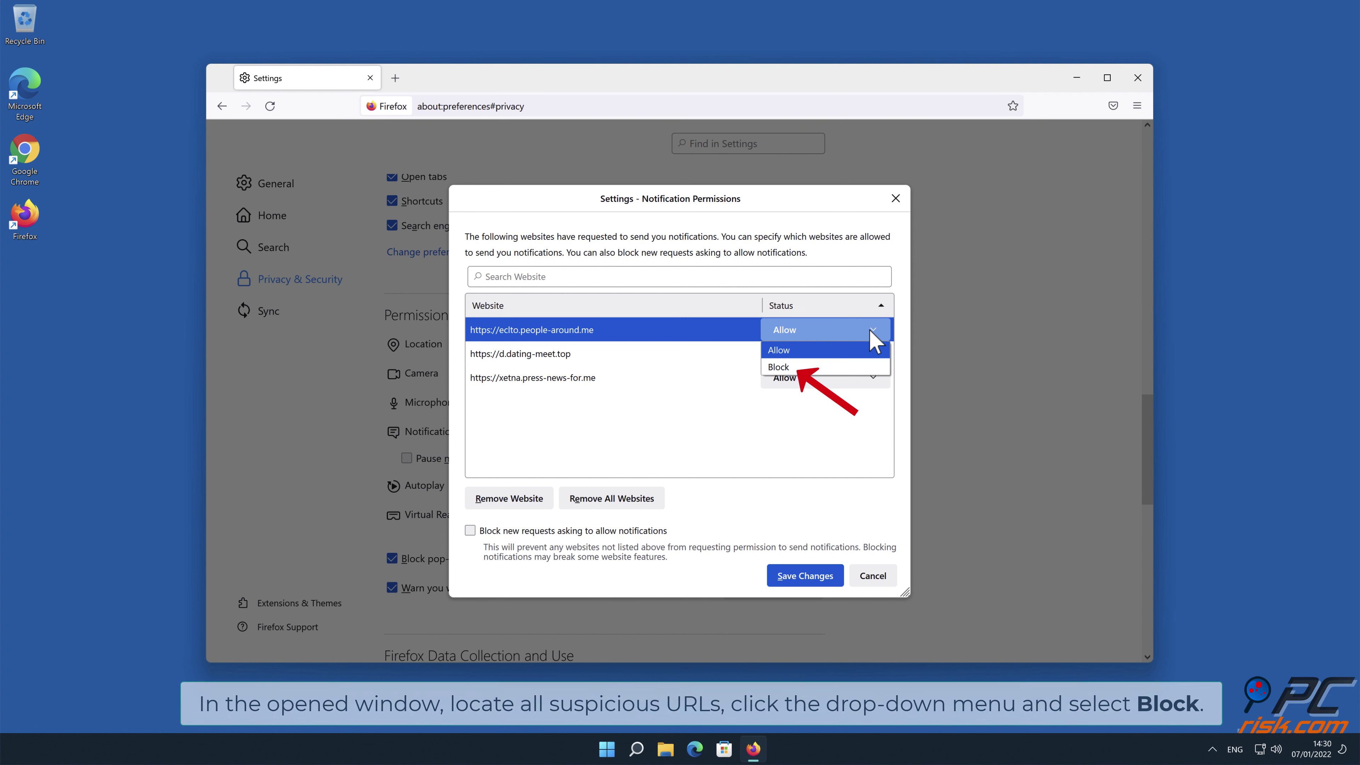